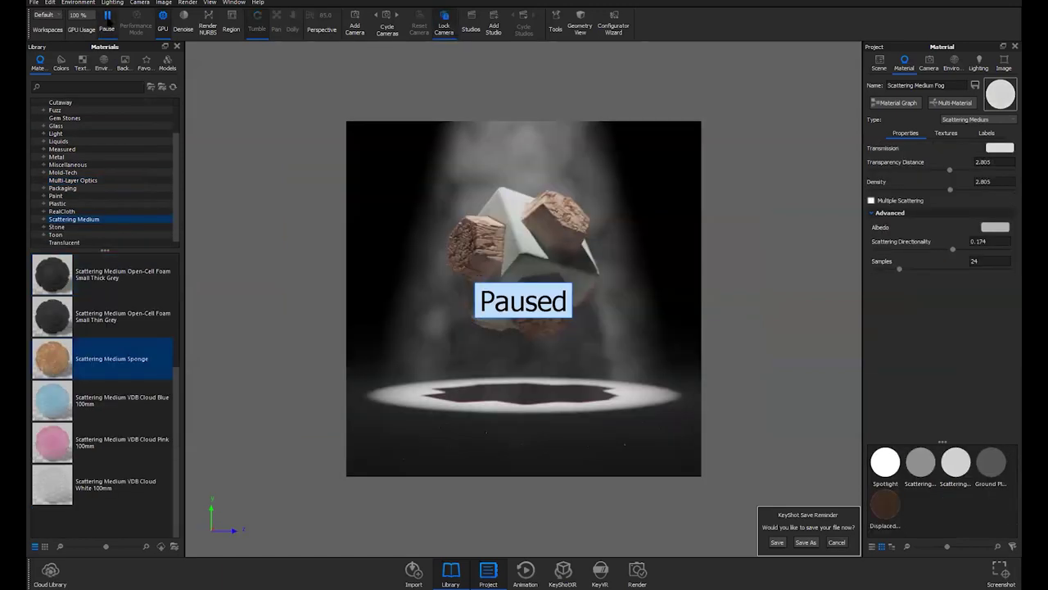
# Resume the real-time render and bring up the scene's object list with the Scattering Medium Fog model
pyautogui.click(109, 24)
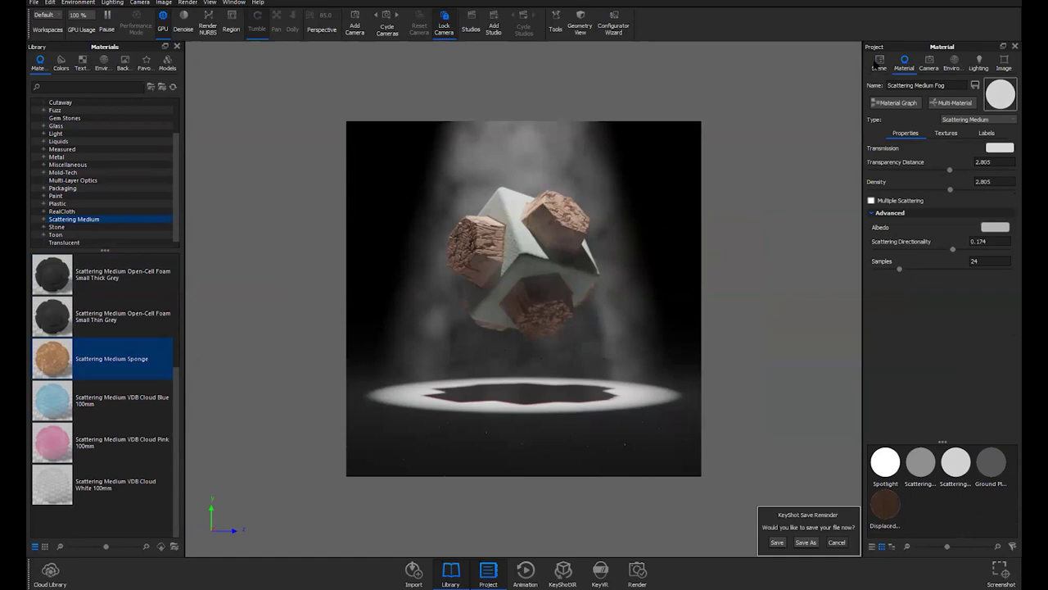
pyautogui.click(879, 64)
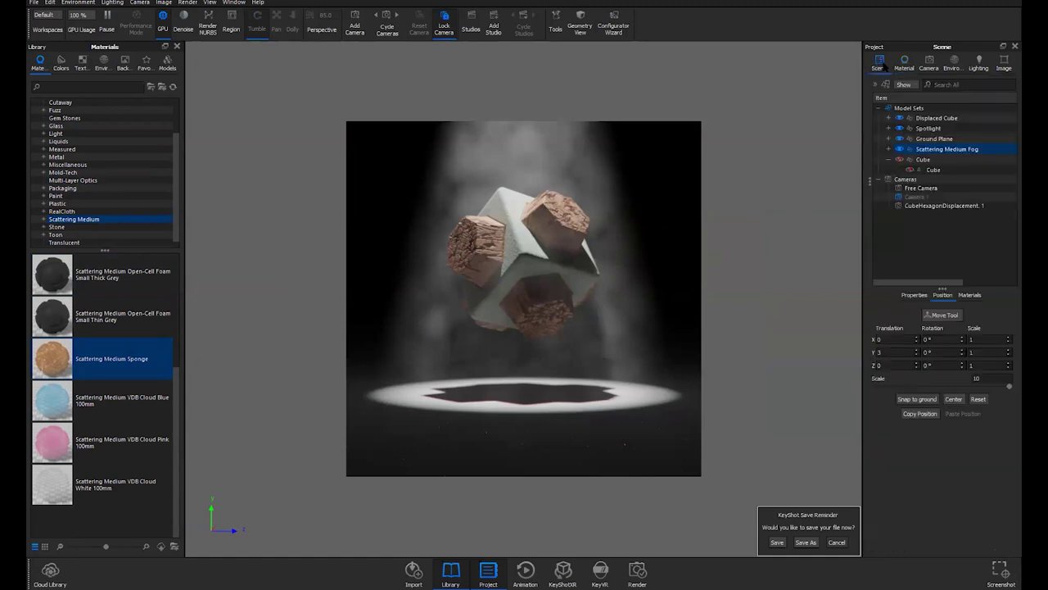
pyautogui.click(917, 160)
pyautogui.rightClick(917, 161)
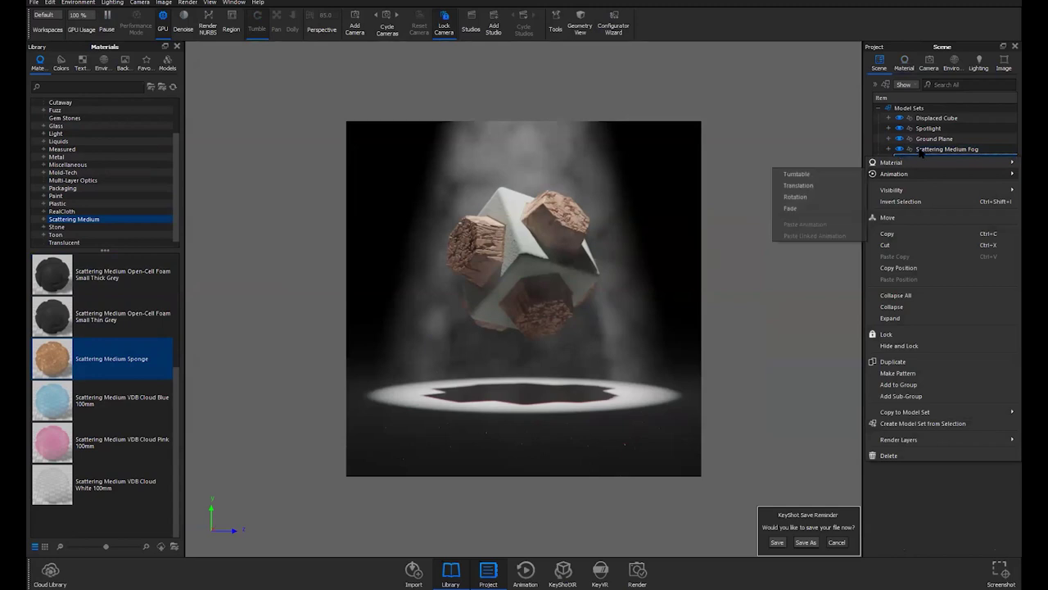
pyautogui.click(923, 150)
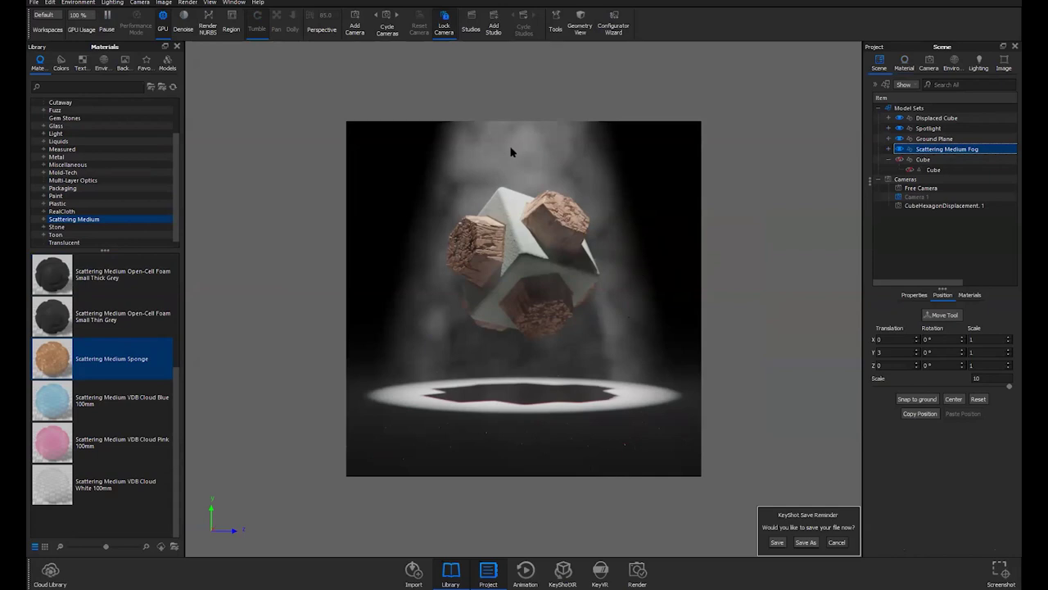
# Examine how the noise texture, scattering medium and material nodes are connected in the Scattering Medium Fog material graph
pyautogui.click(904, 62)
pyautogui.click(889, 102)
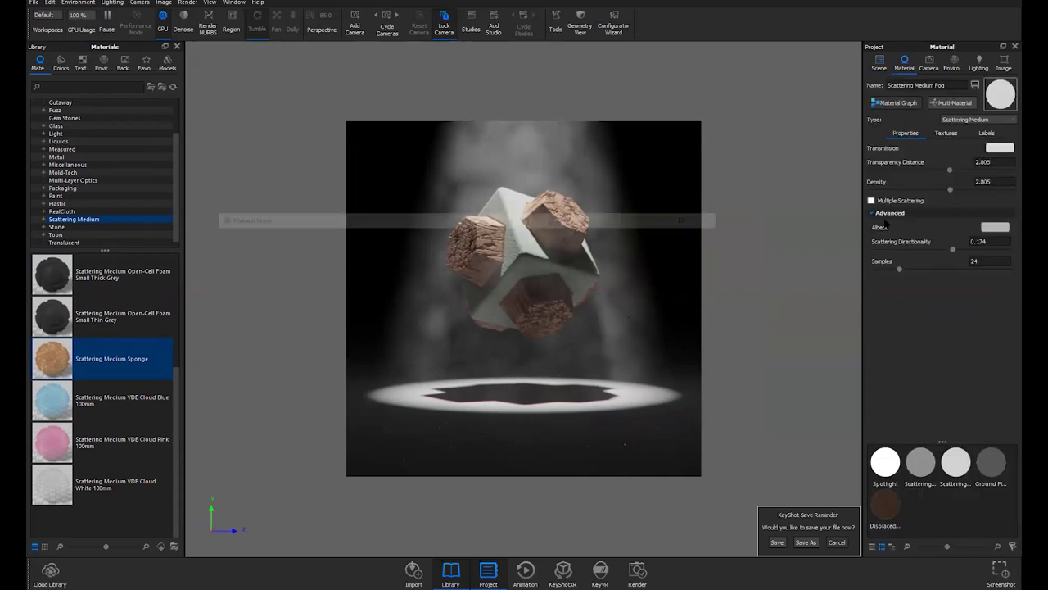
pyautogui.moveTo(413, 208); pyautogui.dragTo(414, 104)
pyautogui.moveTo(452, 193); pyautogui.dragTo(360, 323)
pyautogui.moveTo(357, 233); pyautogui.dragTo(272, 236)
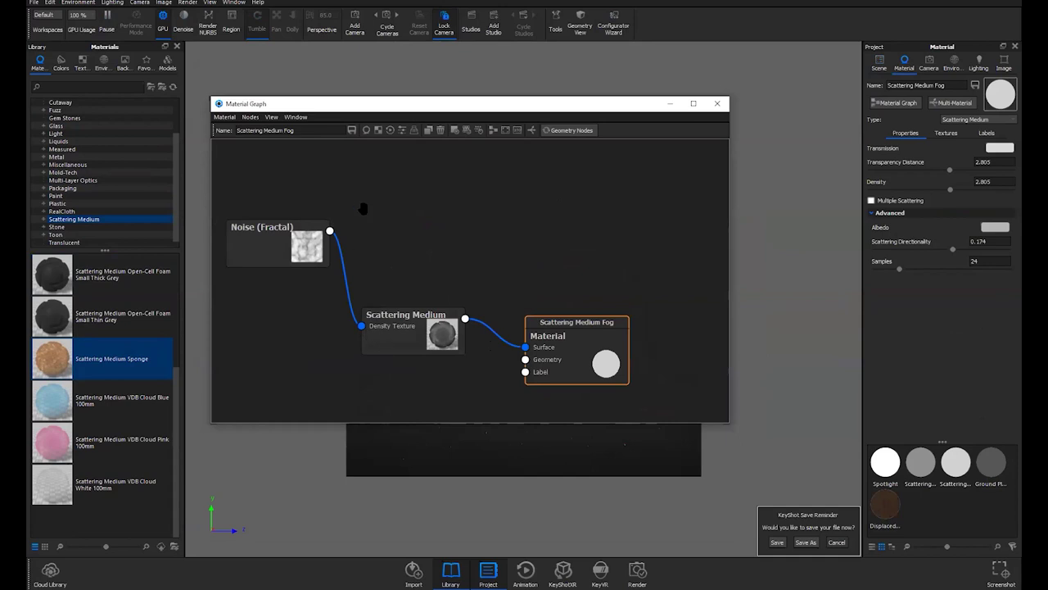
pyautogui.moveTo(479, 103); pyautogui.dragTo(539, 183)
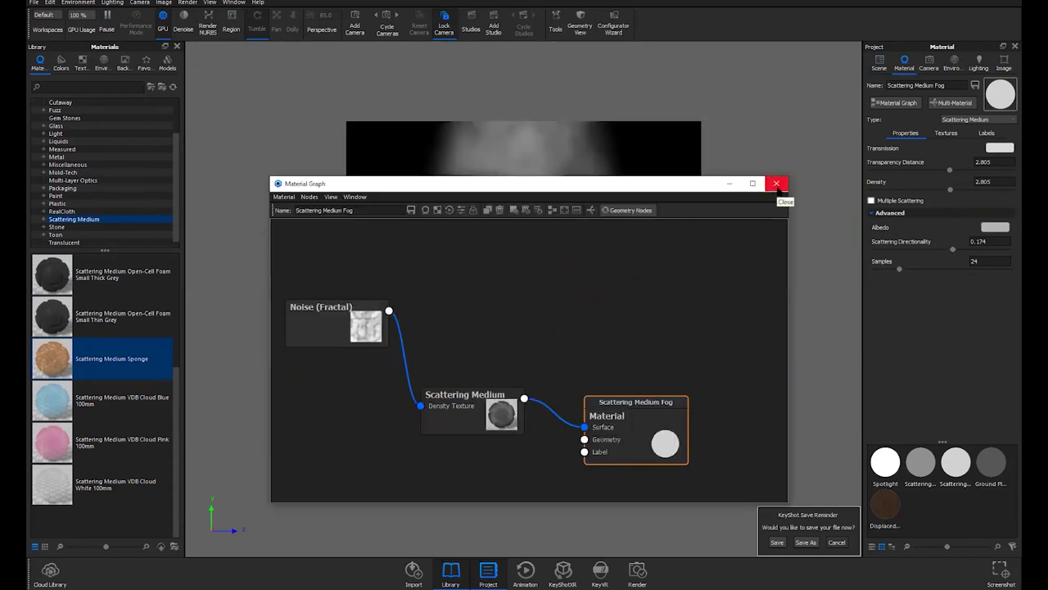
pyautogui.click(776, 185)
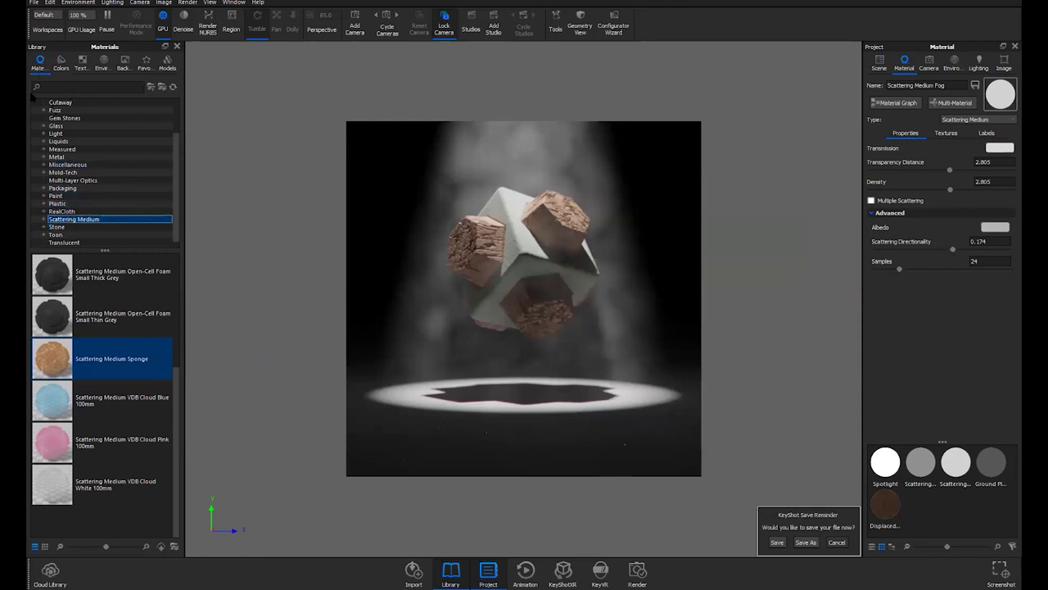
# Browse the Scattering Medium library materials and try Scattering Medium VDB Cloud Blue 100mm on the scene without keeping it
pyautogui.scroll(4, 85, 283)
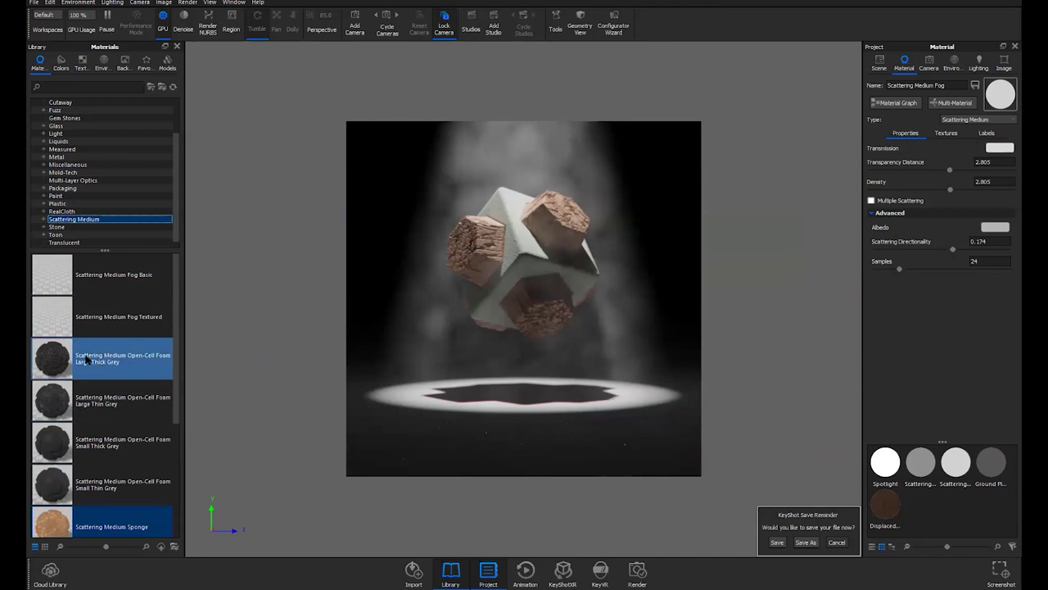
pyautogui.scroll(-3, 64, 360)
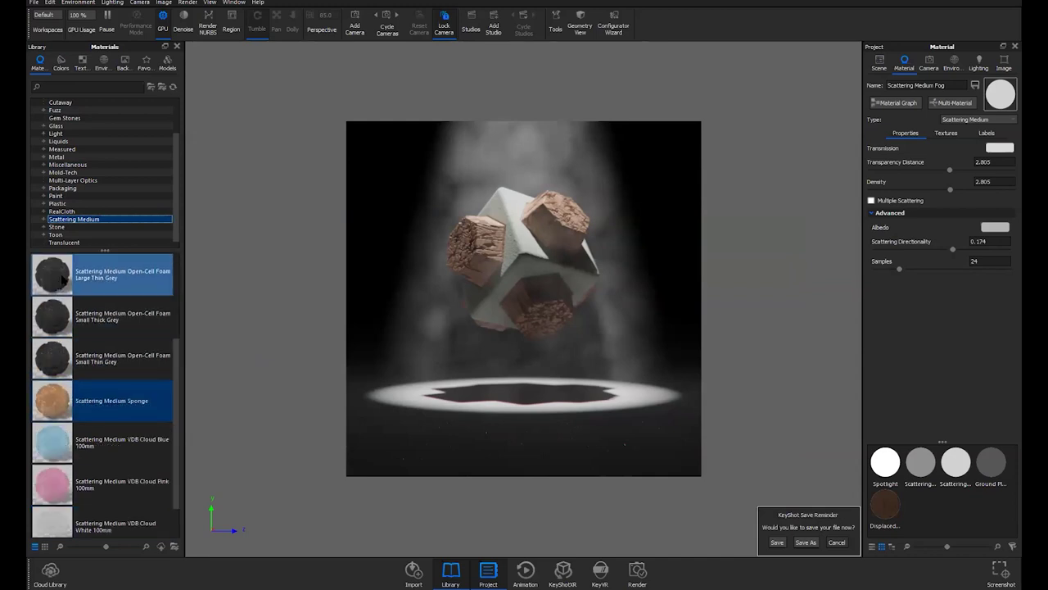
pyautogui.click(66, 402)
pyautogui.moveTo(57, 457); pyautogui.dragTo(448, 266)
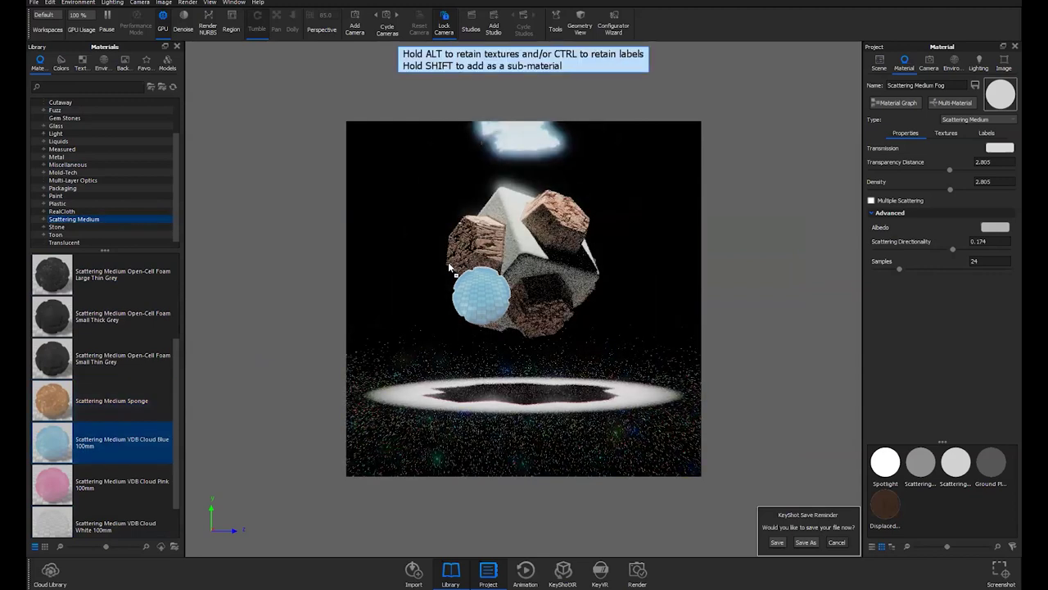
pyautogui.moveTo(448, 264); pyautogui.dragTo(95, 443)
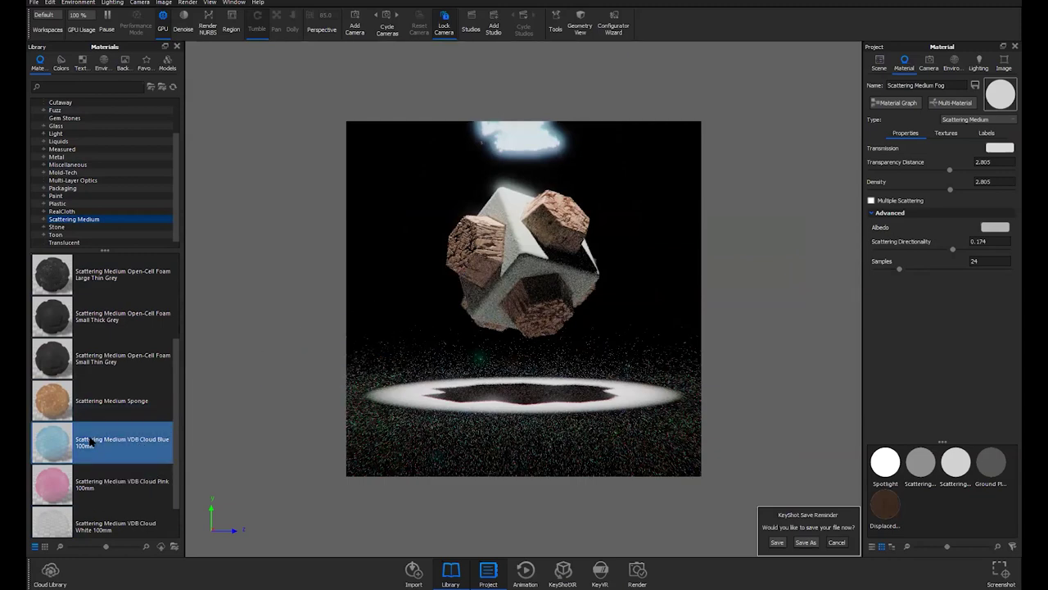
pyautogui.moveTo(91, 442)
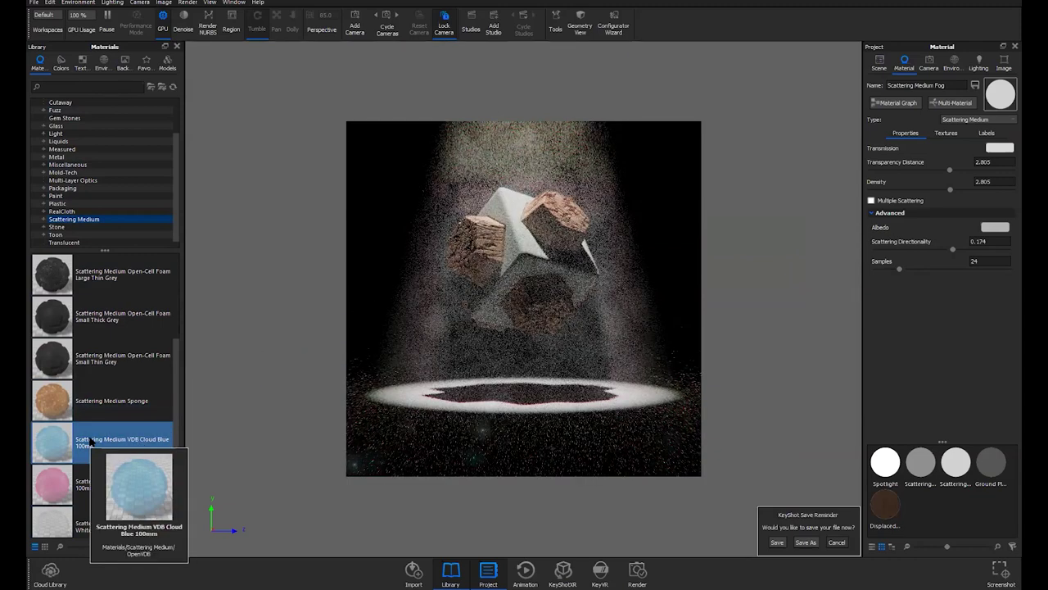
# Hide the Scattering Medium Fog model in the scene
pyautogui.click(881, 65)
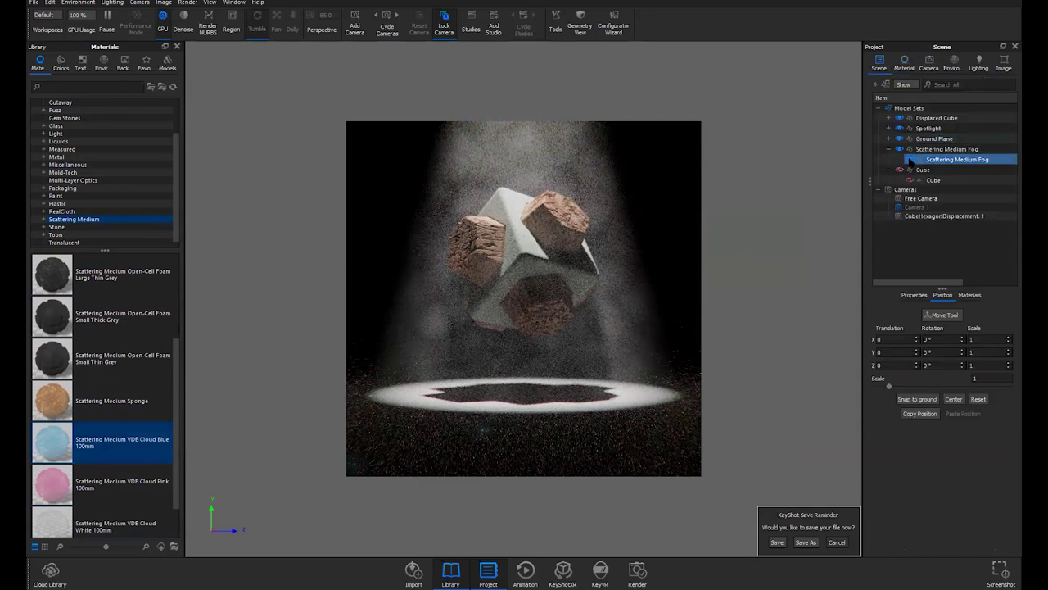
pyautogui.click(901, 151)
pyautogui.click(900, 149)
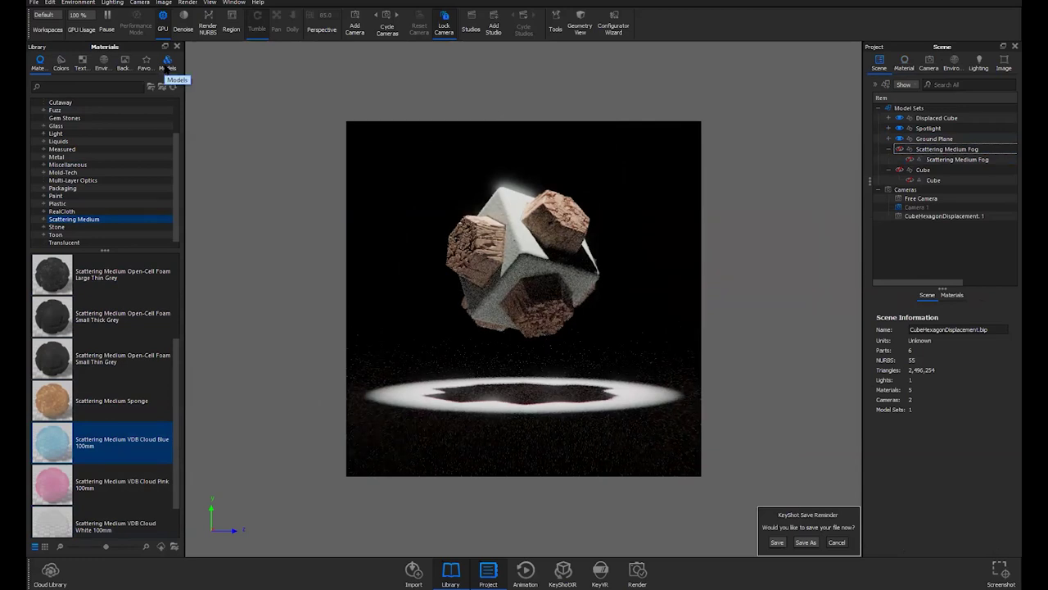
# Add a cube from the Geometry models to the scene at scale 6, enclosing the displaced cube, and keep it visible
pyautogui.click(167, 64)
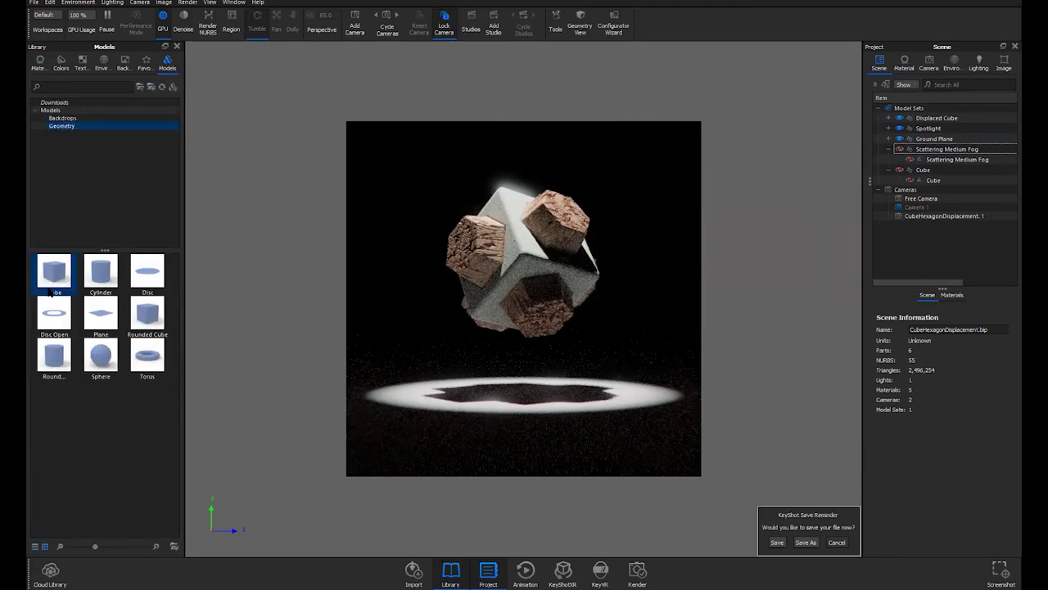
pyautogui.moveTo(52, 281)
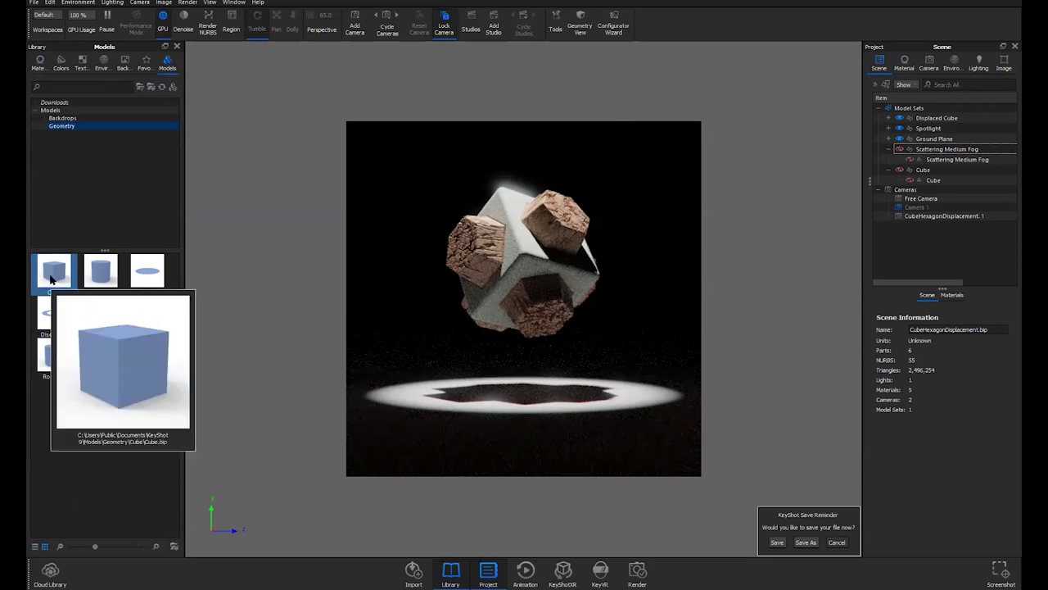
pyautogui.moveTo(52, 280); pyautogui.dragTo(511, 394)
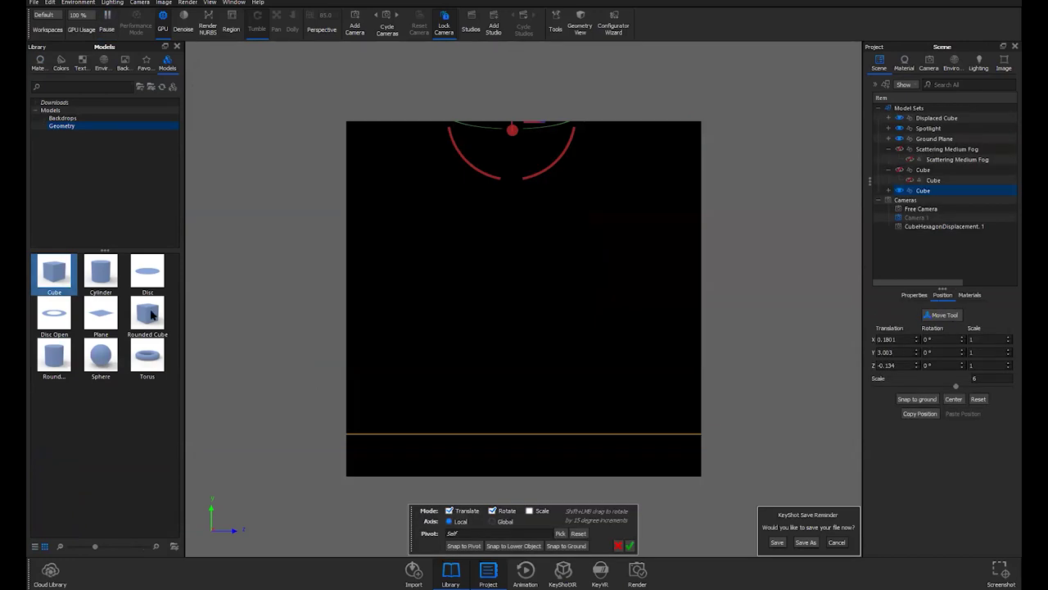
pyautogui.click(901, 191)
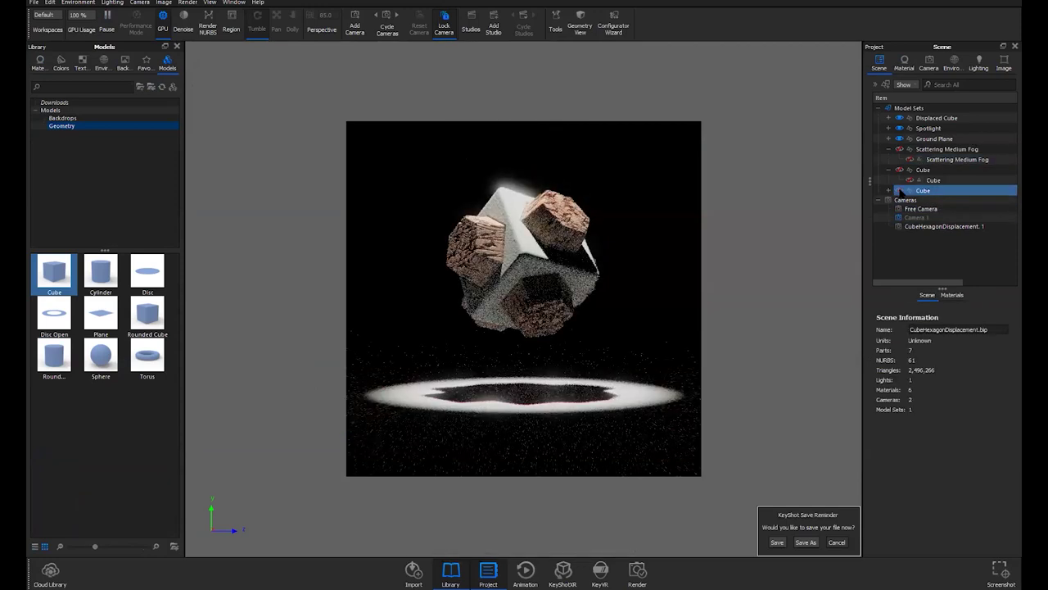
pyautogui.click(201, 51)
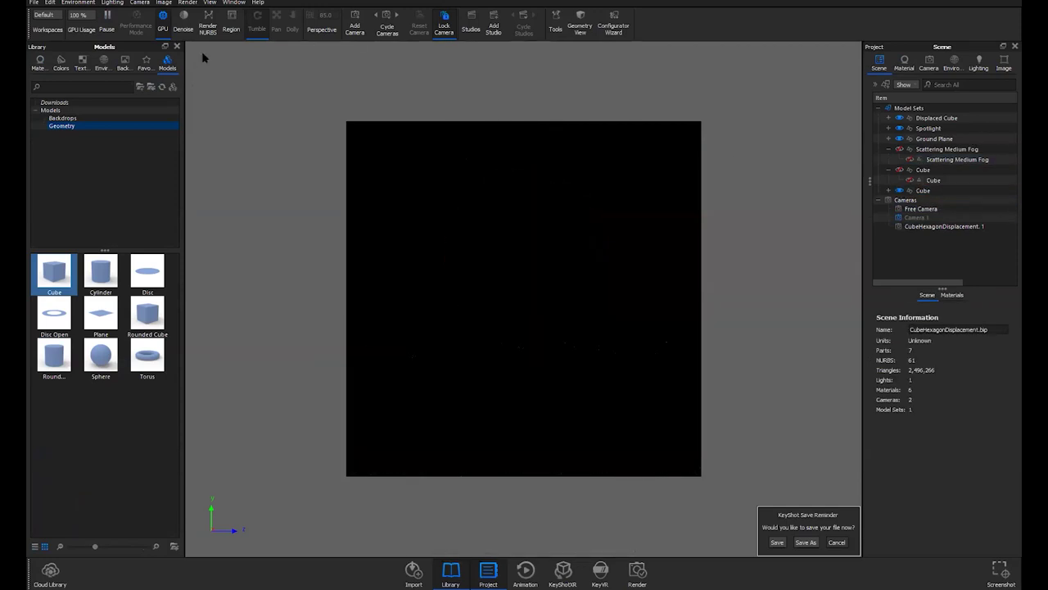
# Apply the Scattering Medium Fog Textured material to the newly added cube
pyautogui.click(38, 63)
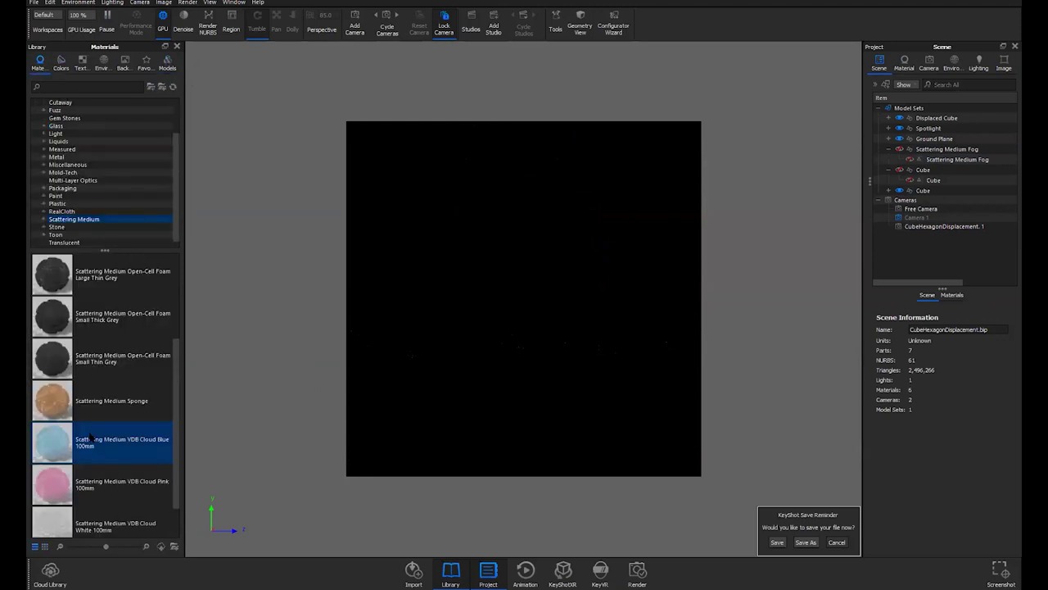
pyautogui.moveTo(85, 322); pyautogui.dragTo(521, 255)
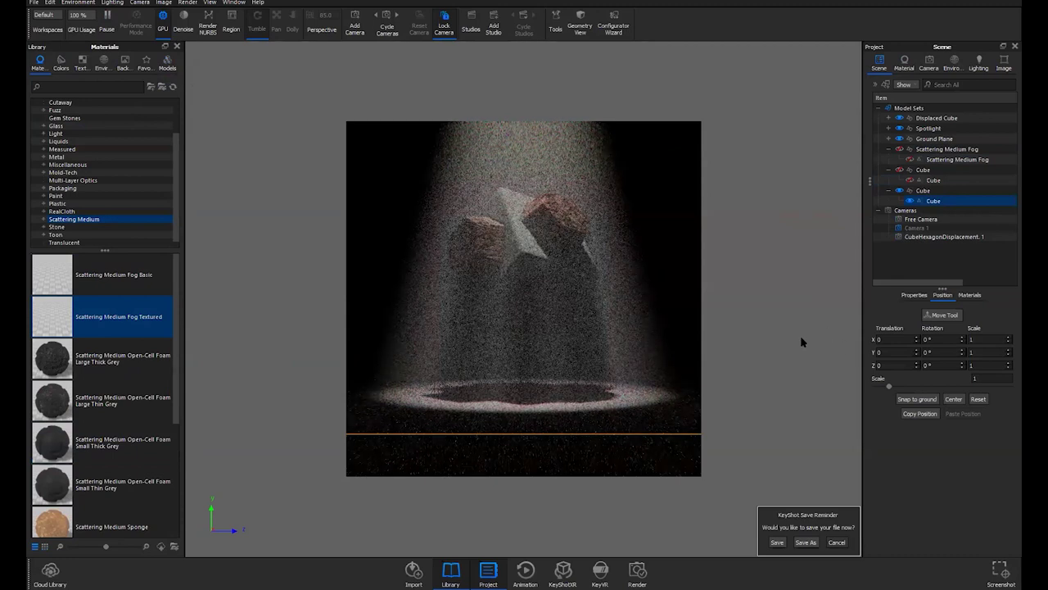
# Set the new cube's fog material to a transparency distance of 2.59 and a density of 0.213
pyautogui.doubleClick(941, 197)
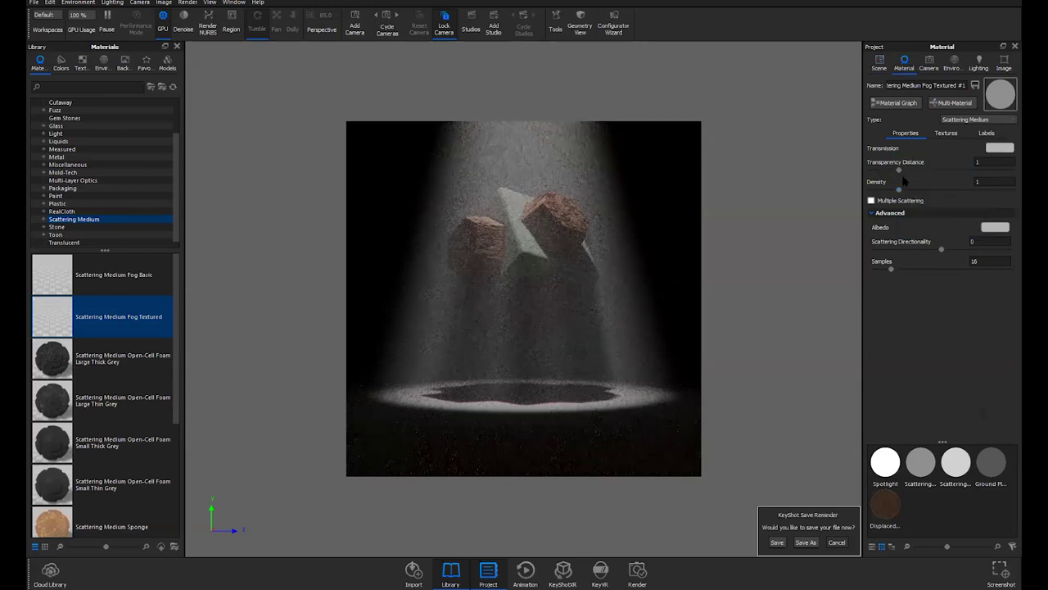
pyautogui.moveTo(897, 169); pyautogui.dragTo(939, 176)
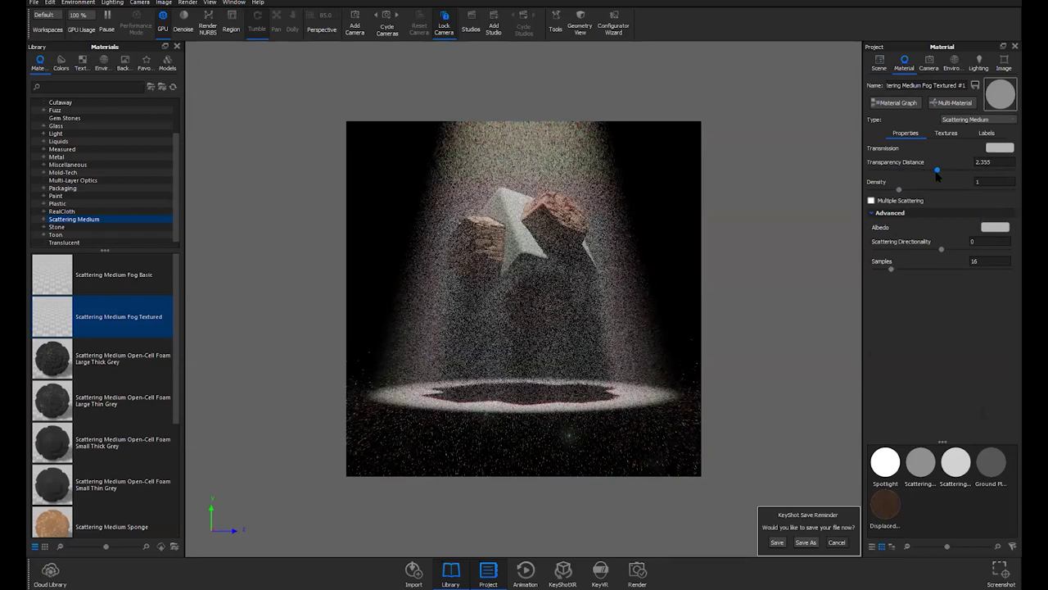
pyautogui.moveTo(937, 174); pyautogui.dragTo(939, 176)
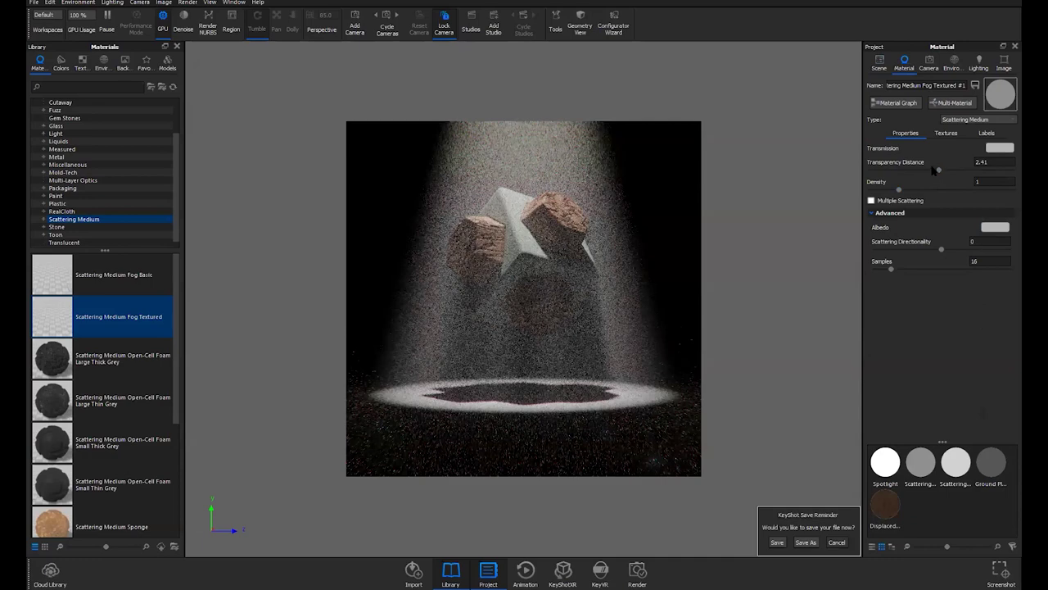
pyautogui.moveTo(939, 170); pyautogui.dragTo(883, 189)
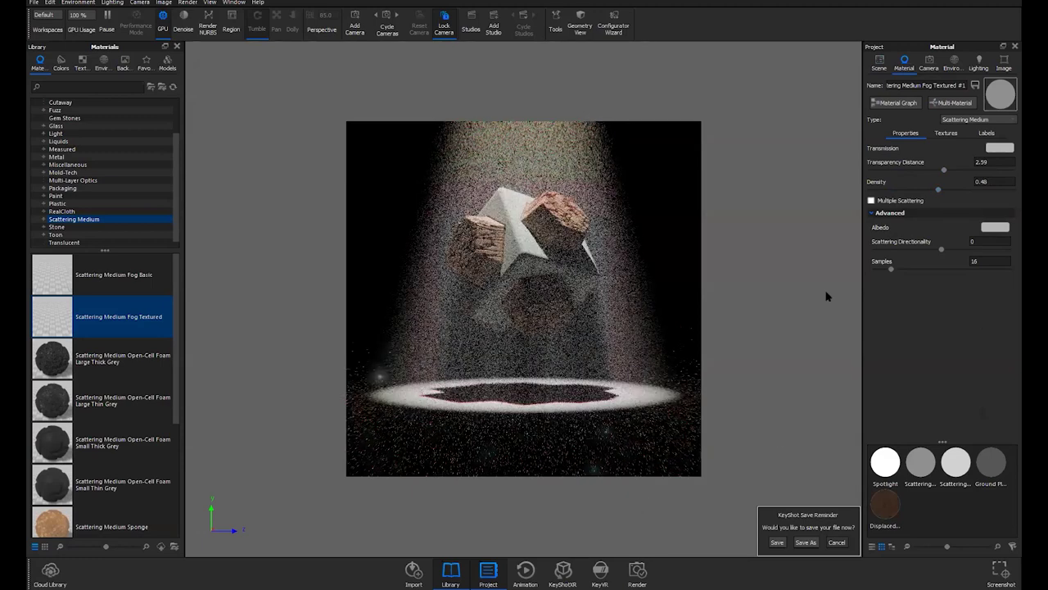
pyautogui.moveTo(938, 189); pyautogui.dragTo(901, 190)
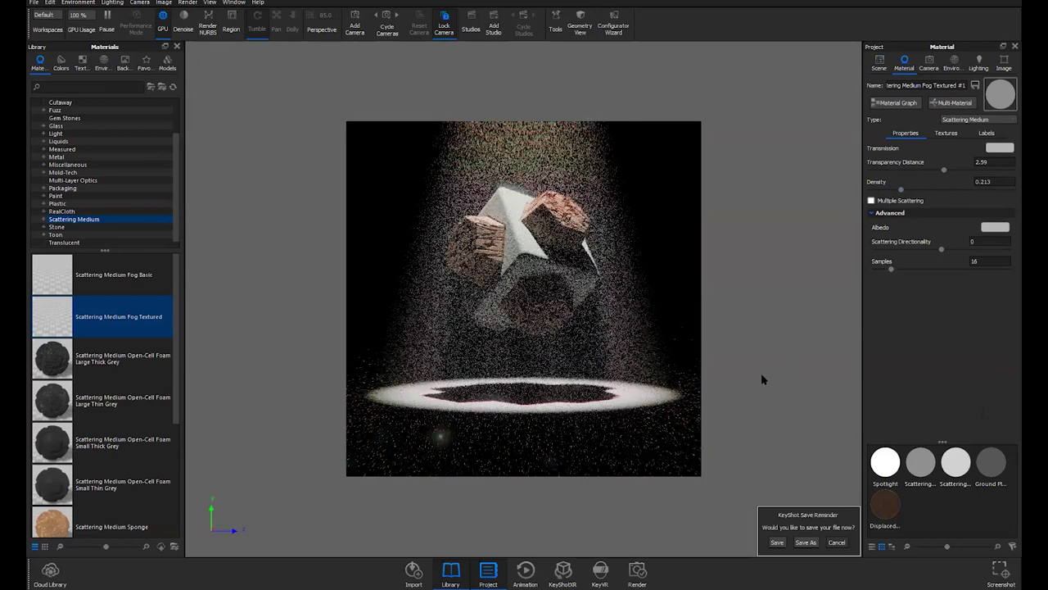
# Try a red albedo colour, #A64444, on the textured fog material and discard it
pyautogui.click(874, 215)
pyautogui.click(874, 214)
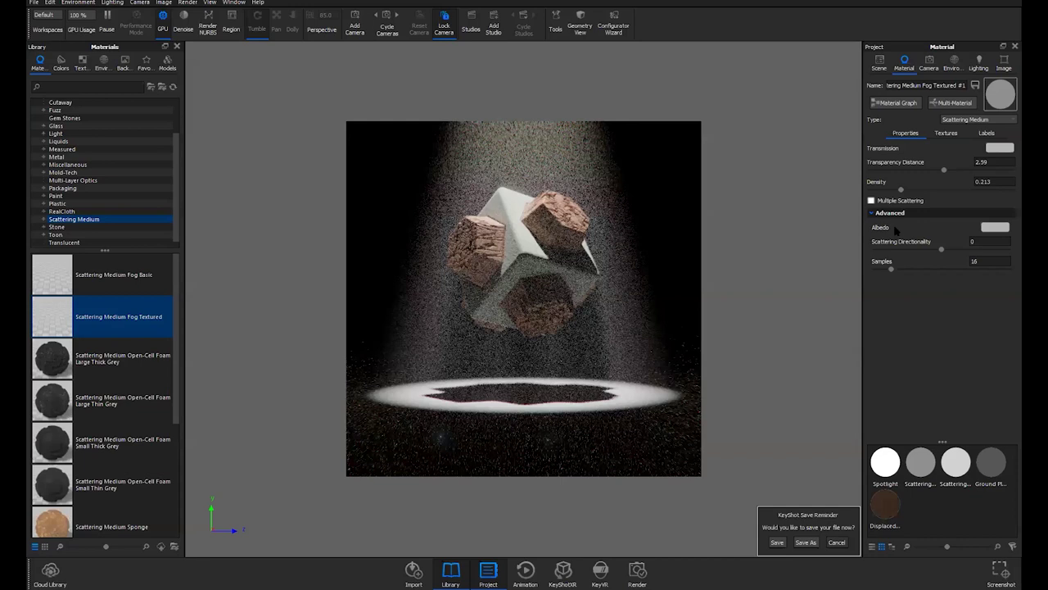
pyautogui.click(993, 229)
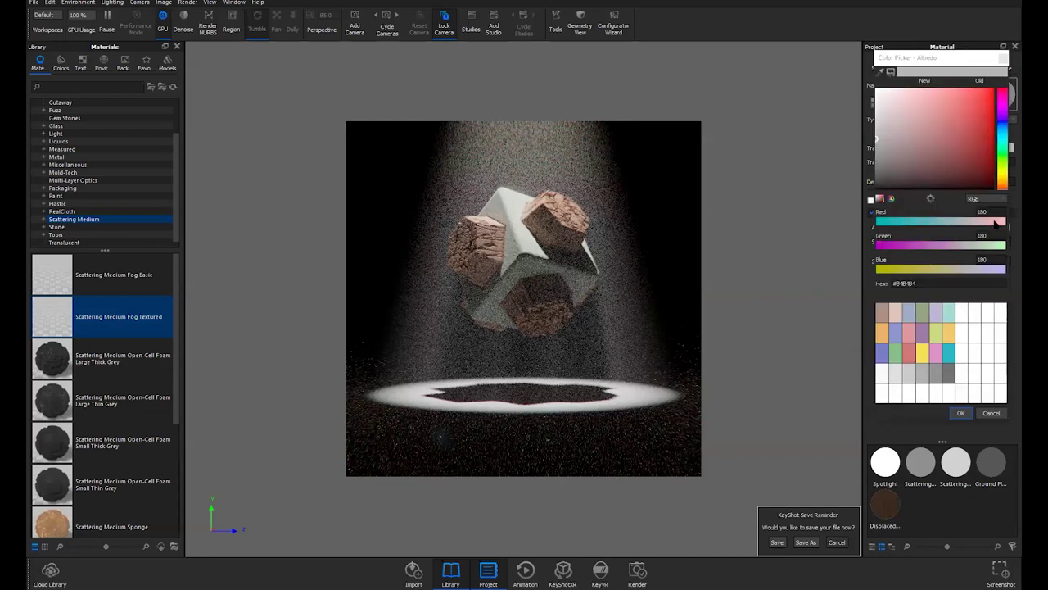
pyautogui.click(974, 146)
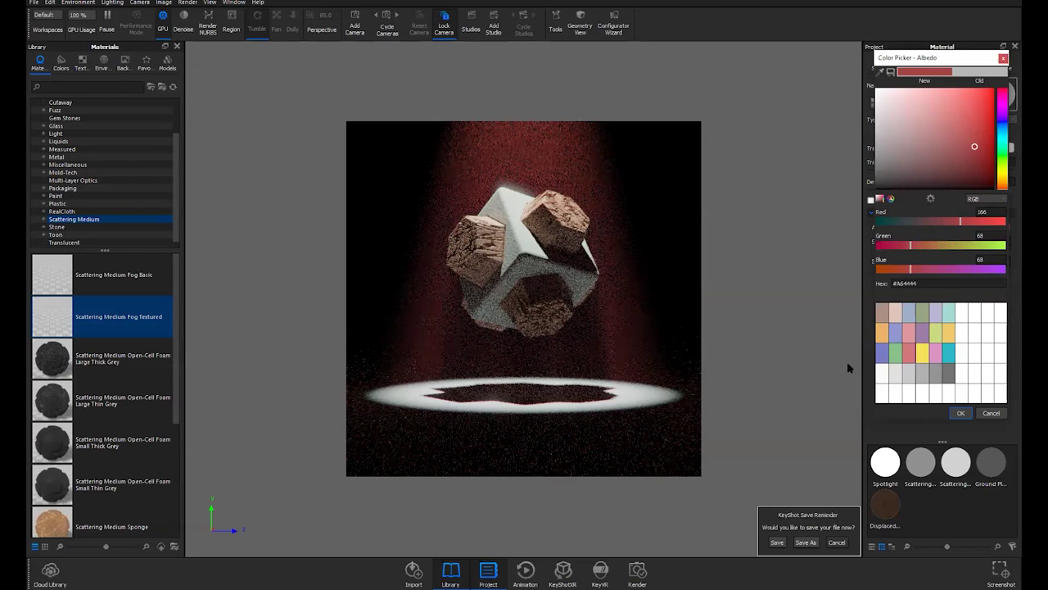
pyautogui.click(991, 413)
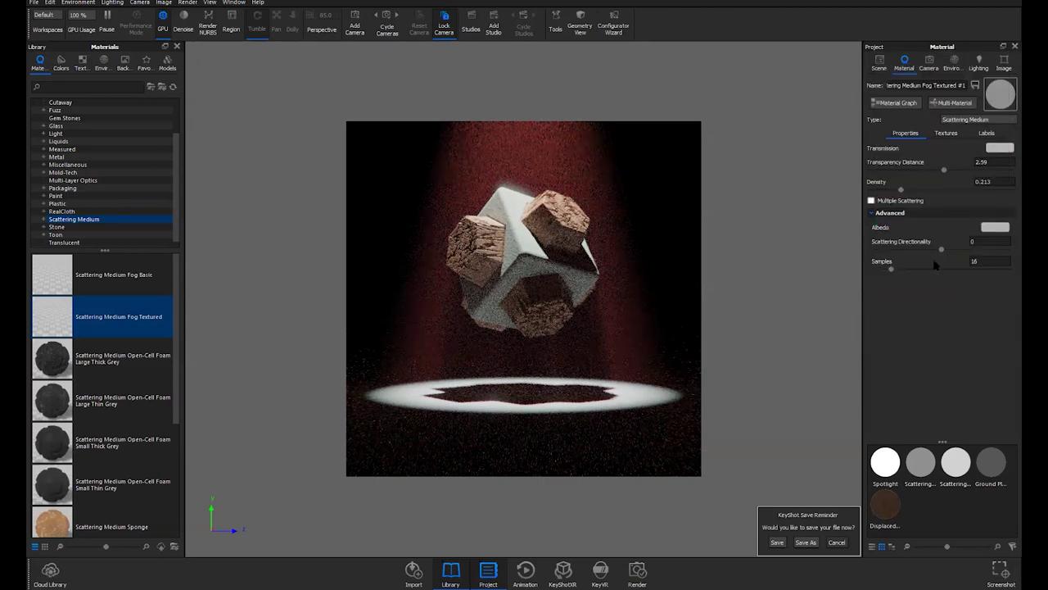
# Raise the textured fog material's samples to 40
pyautogui.moveTo(893, 275); pyautogui.dragTo(916, 269)
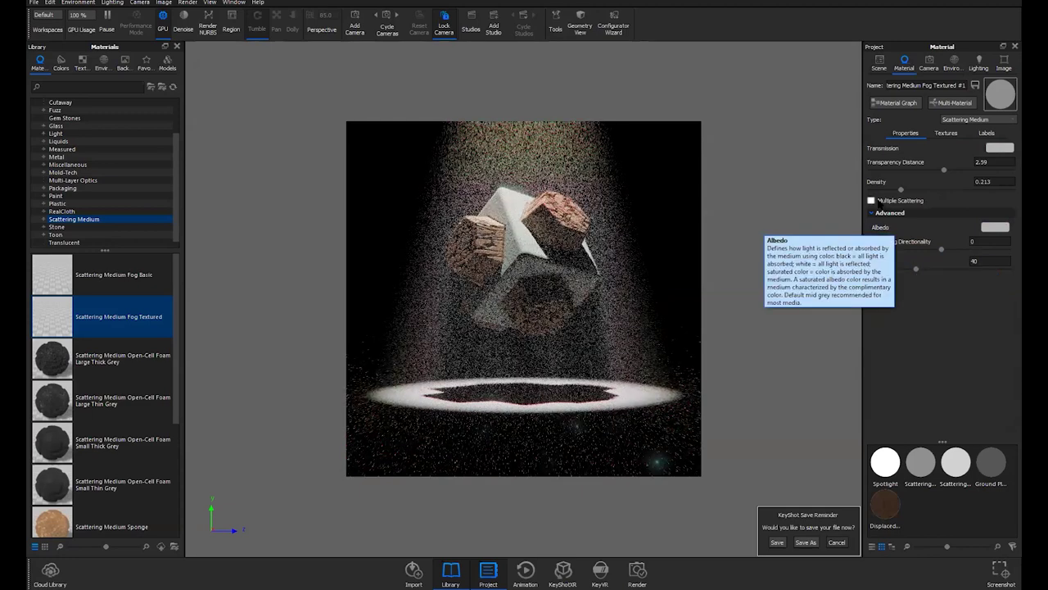
# Try Multiple Scattering on the textured fog material and switch it back off
pyautogui.click(872, 200)
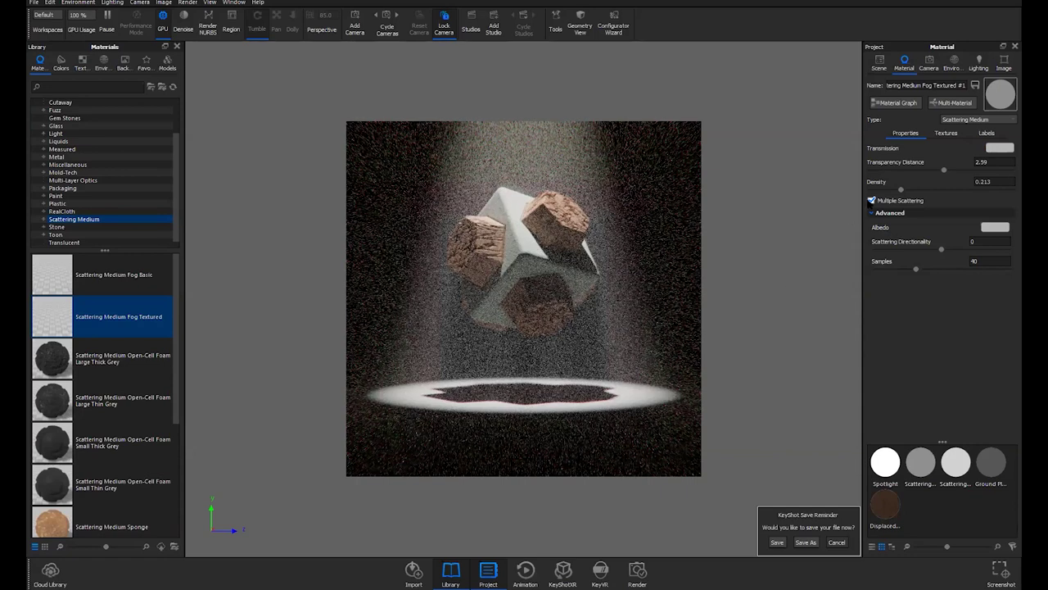
pyautogui.moveTo(879, 202)
pyautogui.click(871, 200)
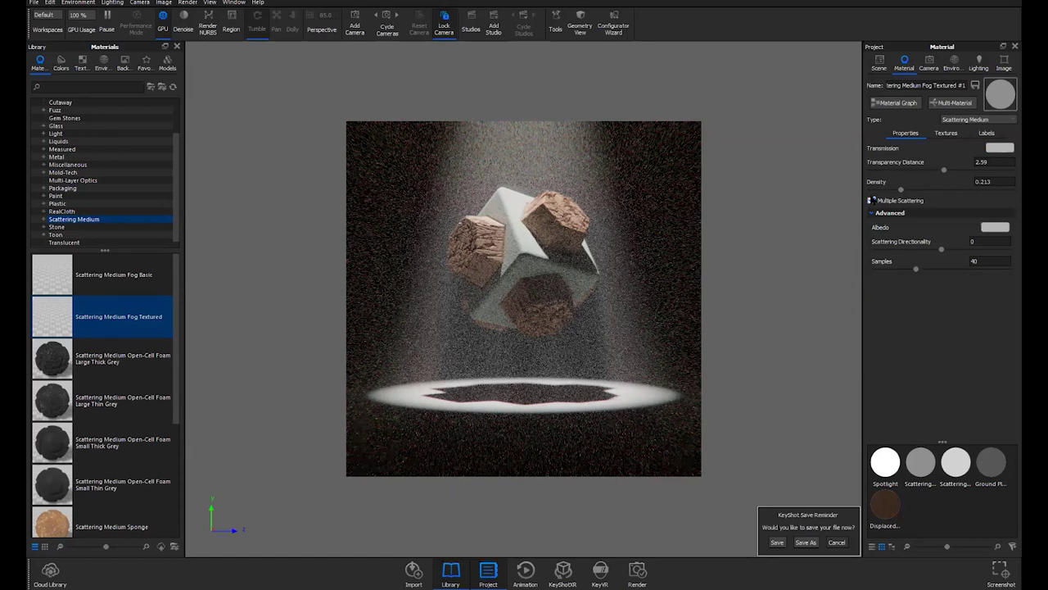
pyautogui.click(872, 200)
pyautogui.click(871, 200)
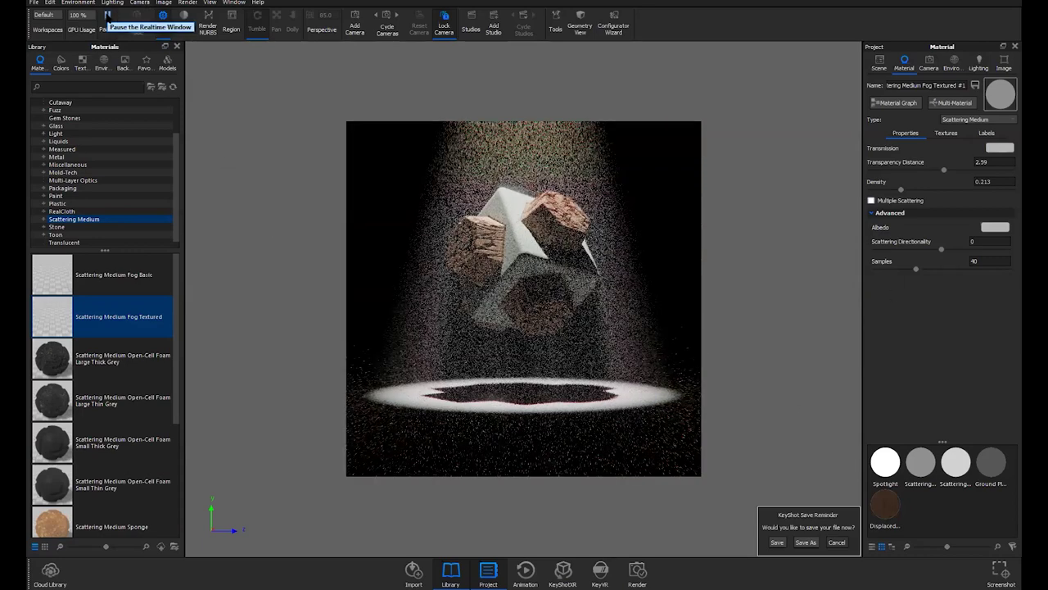
# Pause the realtime rendering of the spotlight scene
pyautogui.click(108, 16)
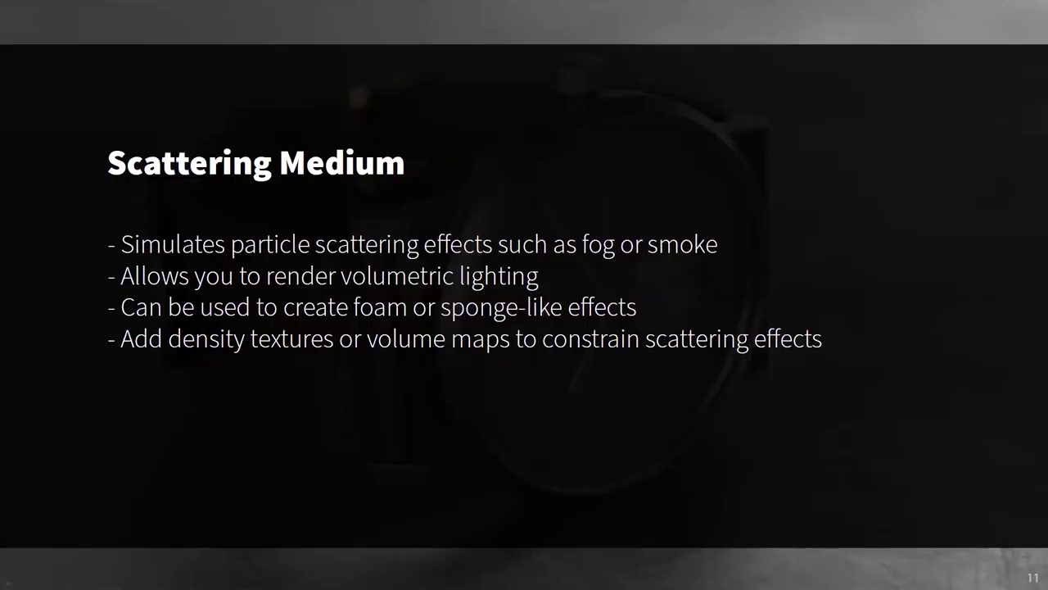
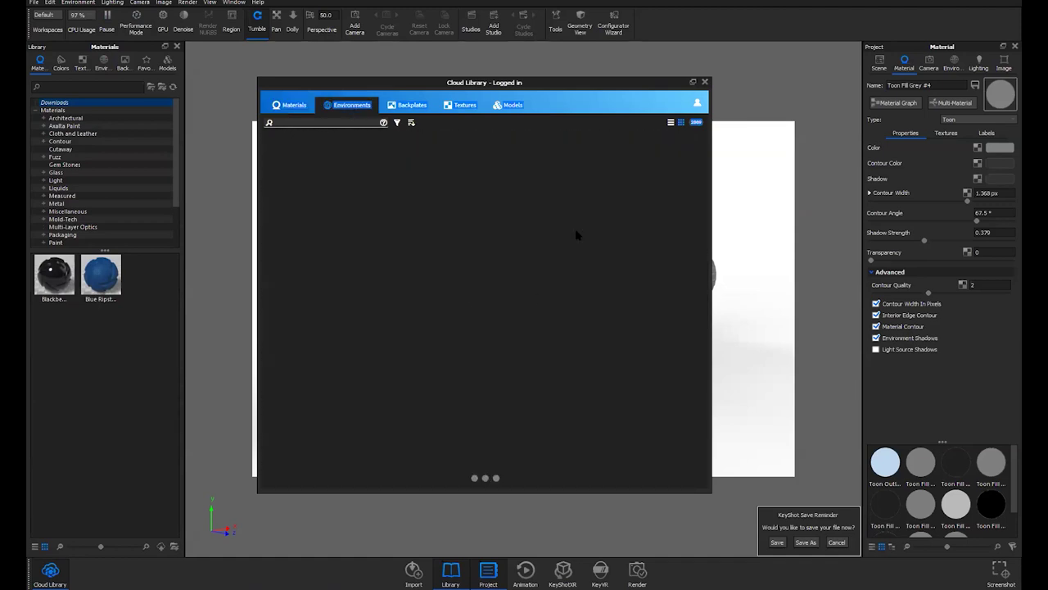
# Browse the environments and models offered in the Cloud Library
pyautogui.scroll(-1, 504, 217)
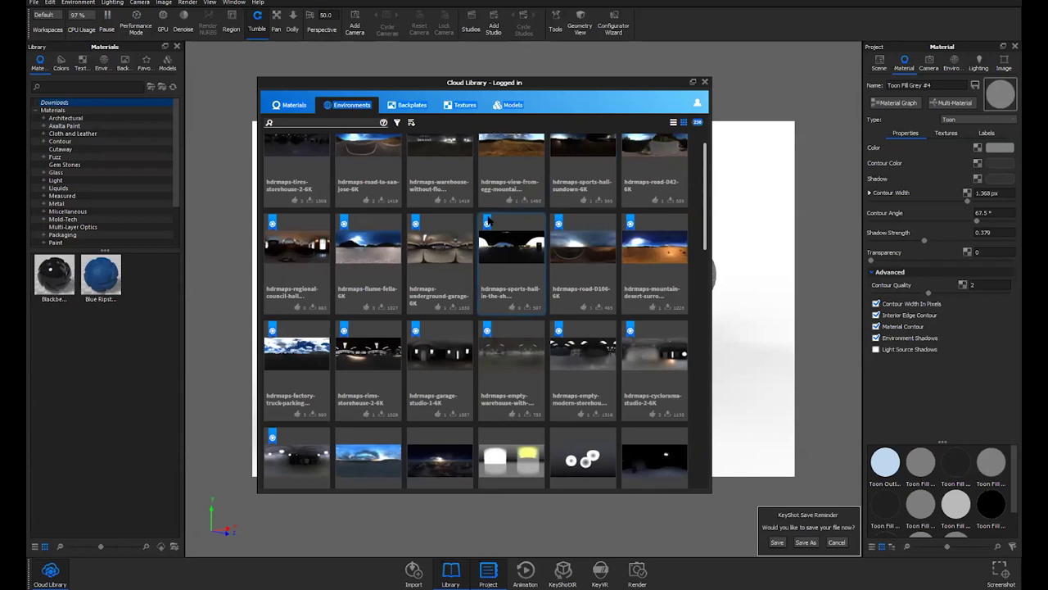
pyautogui.scroll(1, 495, 291)
pyautogui.click(513, 107)
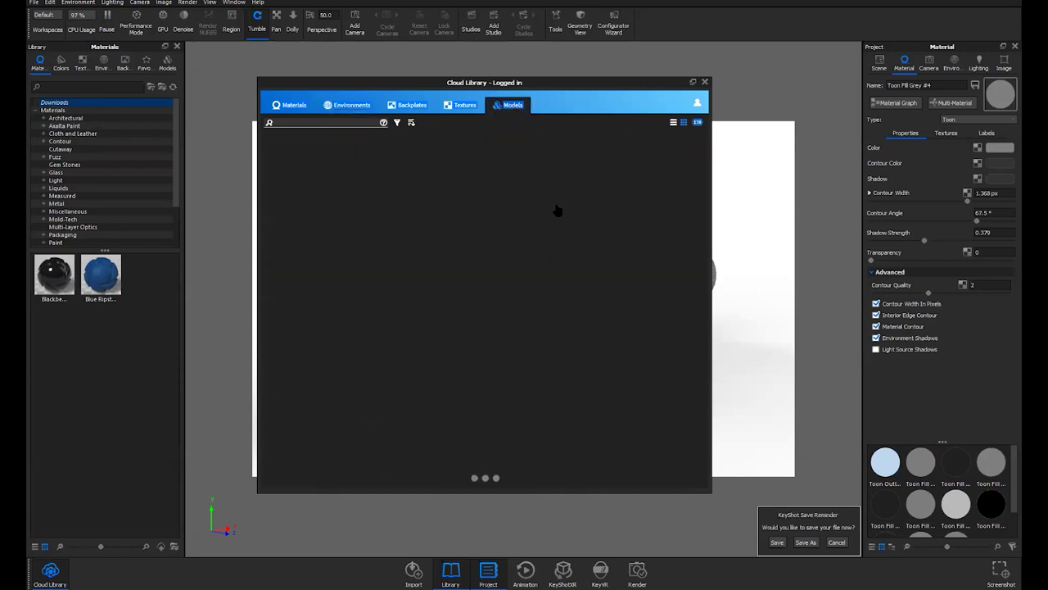
pyautogui.scroll(-3, 557, 276)
pyautogui.scroll(-10, 564, 281)
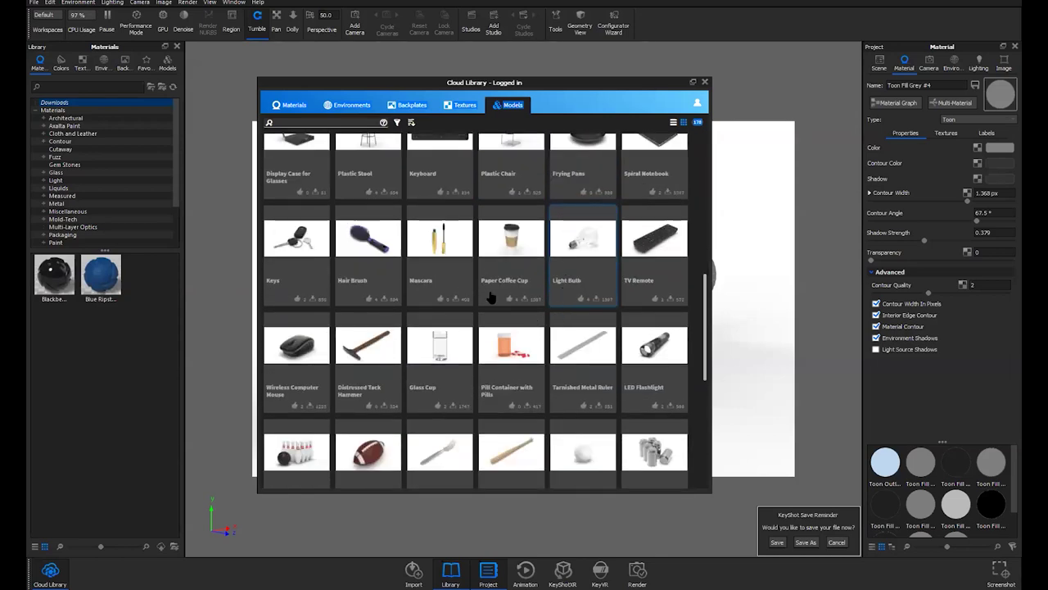
pyautogui.scroll(-4, 491, 300)
pyautogui.scroll(11, 492, 301)
pyautogui.scroll(6, 493, 302)
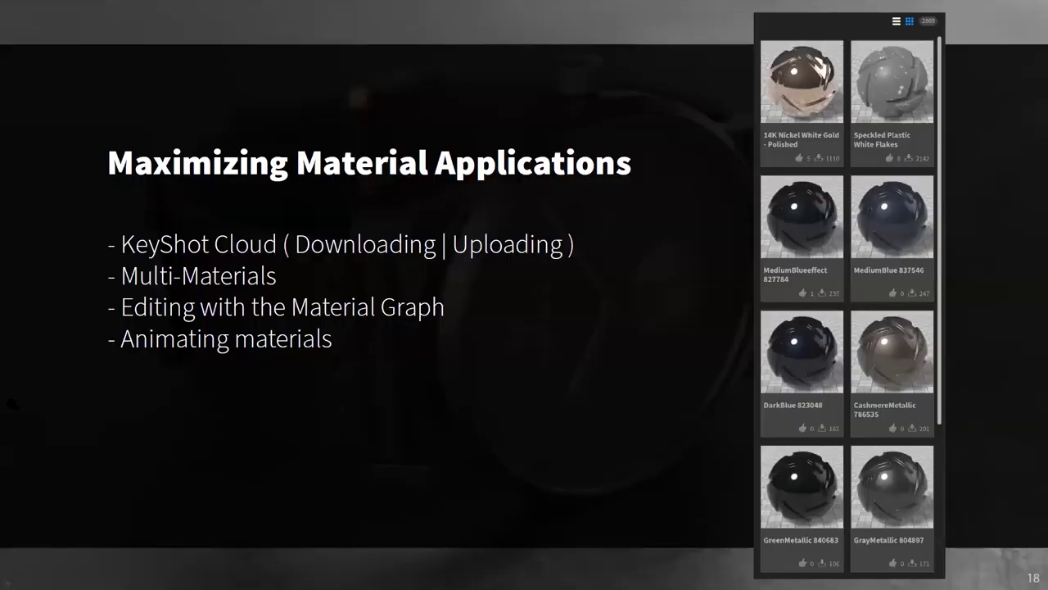
pyautogui.press('Right')
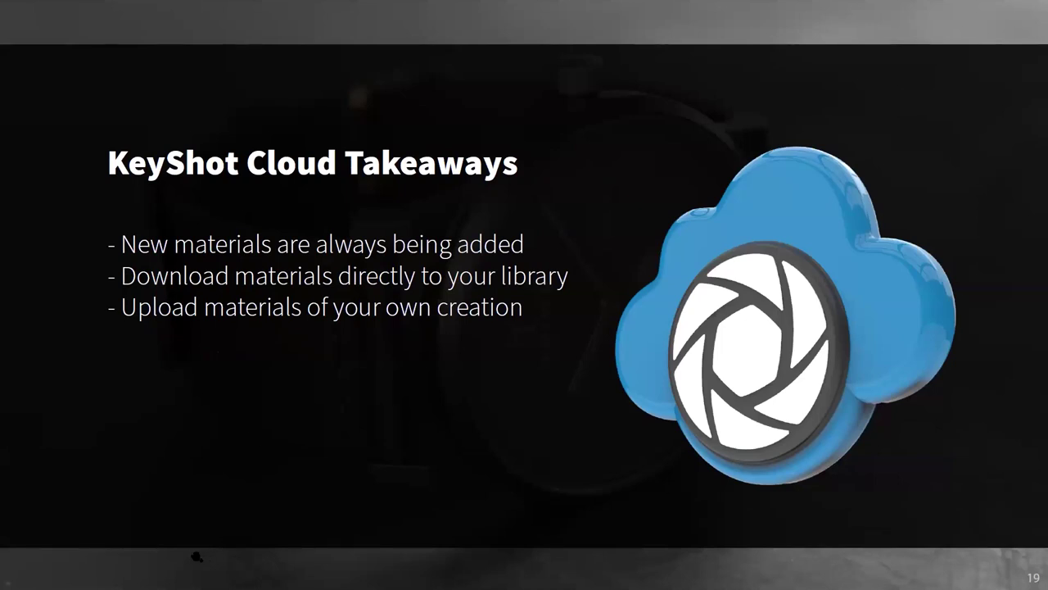
pyautogui.press('Right')
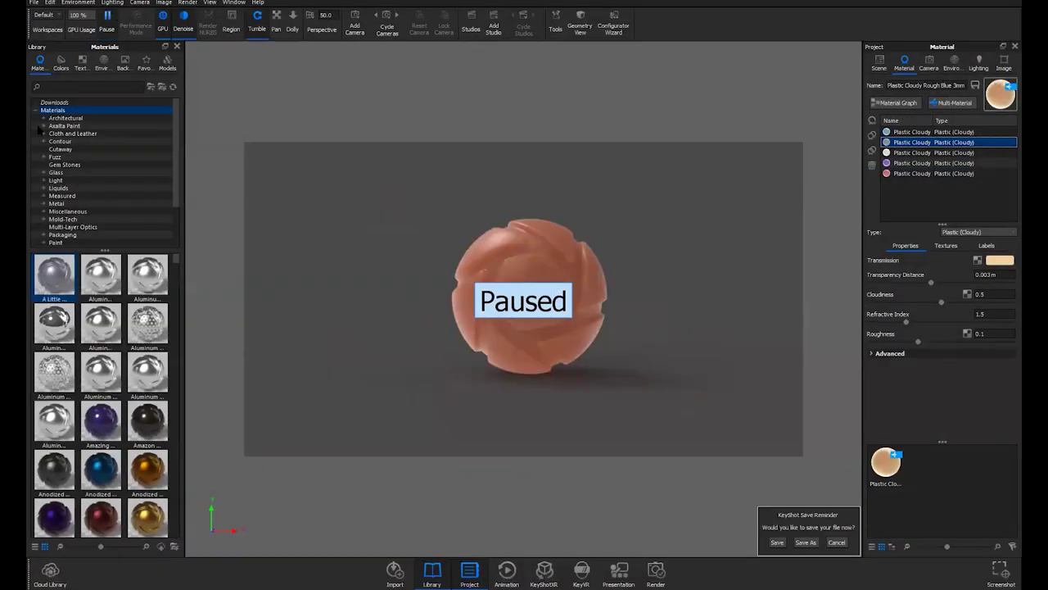
# Switch the ball's multi-material to the white cloudy plastic variation and on to the blue one
pyautogui.moveTo(508, 316); pyautogui.dragTo(534, 312)
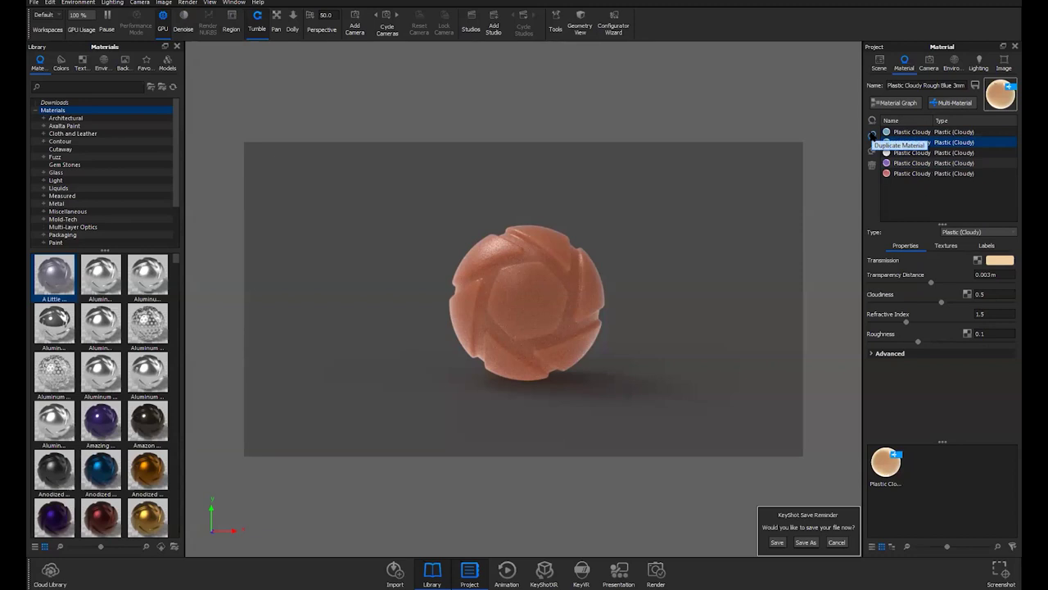
pyautogui.click(872, 136)
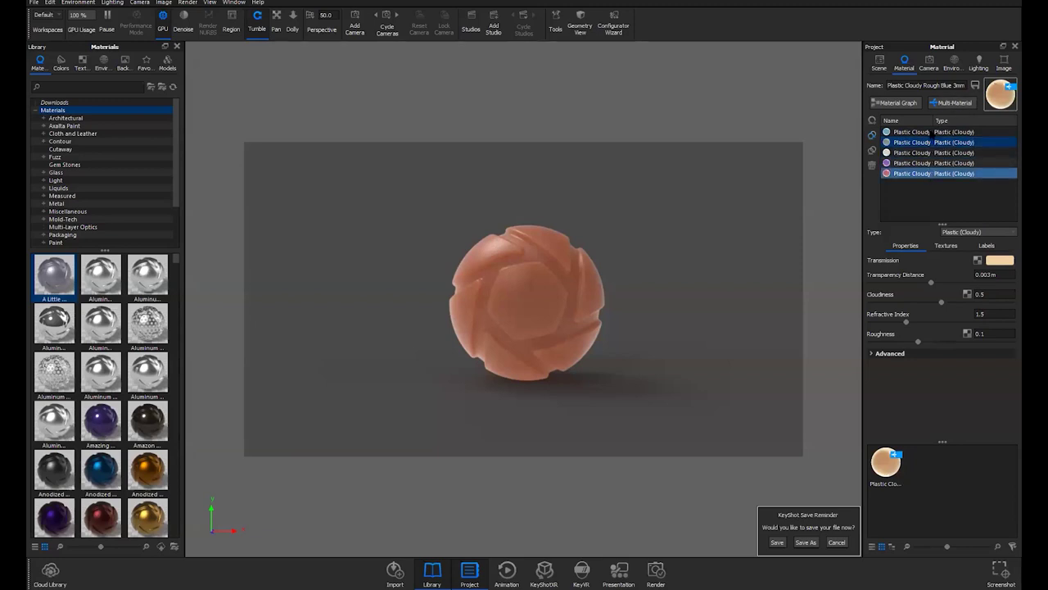
pyautogui.click(919, 143)
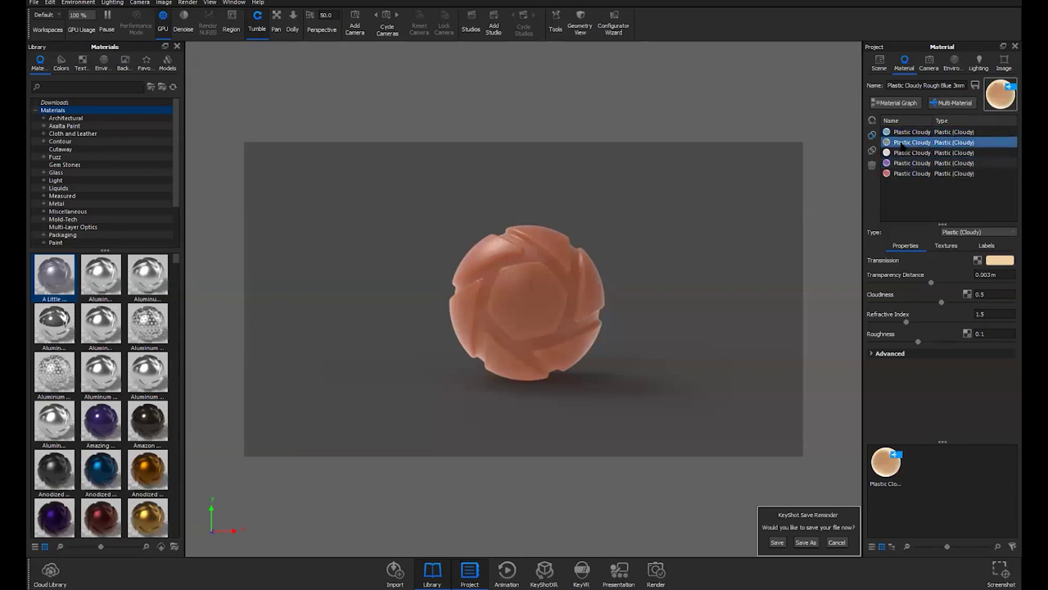
pyautogui.doubleClick(905, 145)
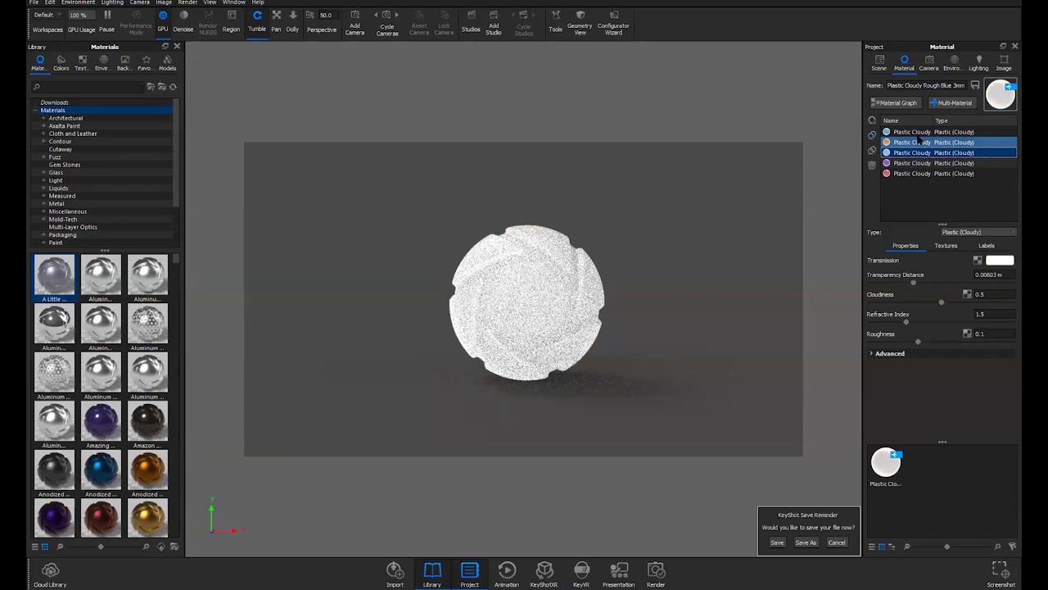
pyautogui.doubleClick(912, 131)
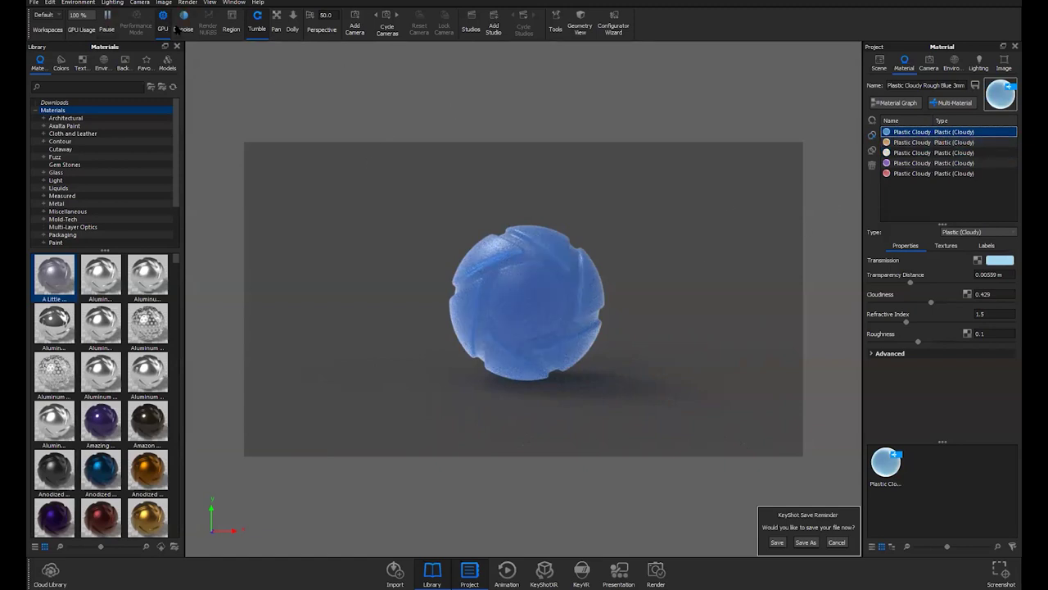
# Turn on denoising for the realtime view and pause the rendering
pyautogui.click(176, 28)
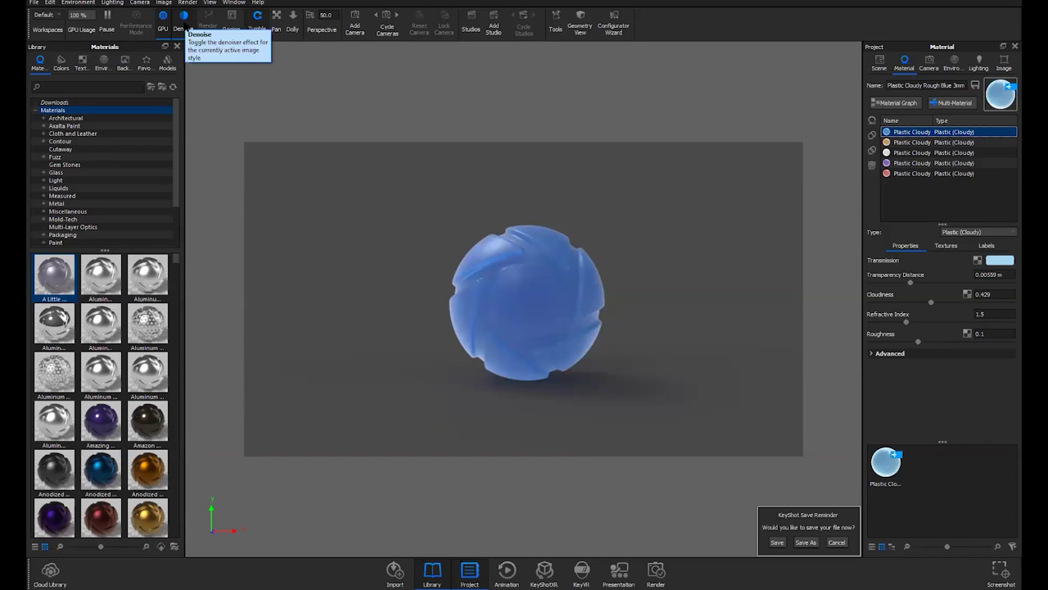
pyautogui.click(108, 18)
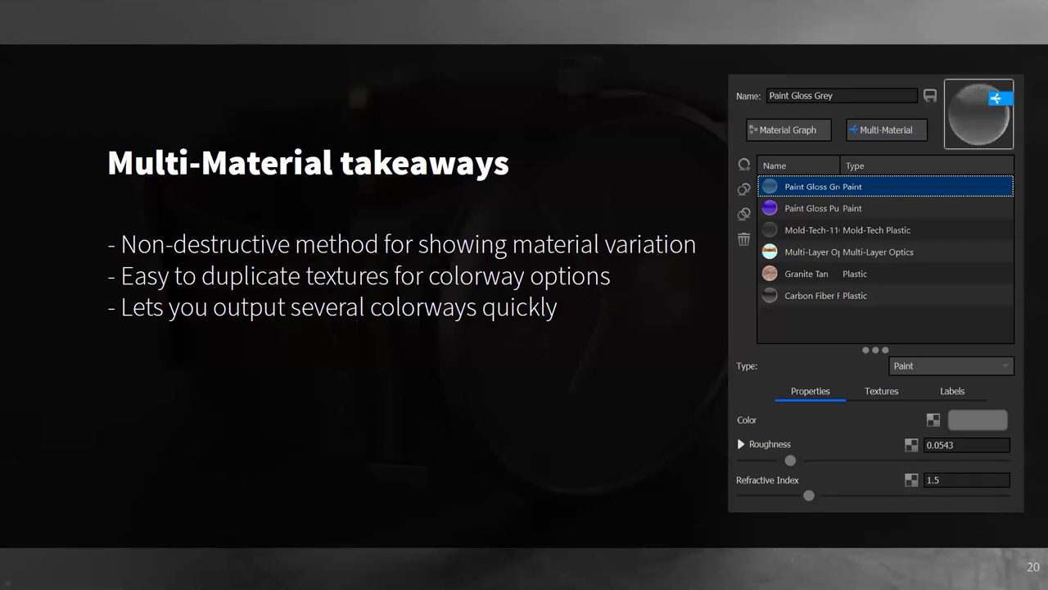
pyautogui.press('Right')
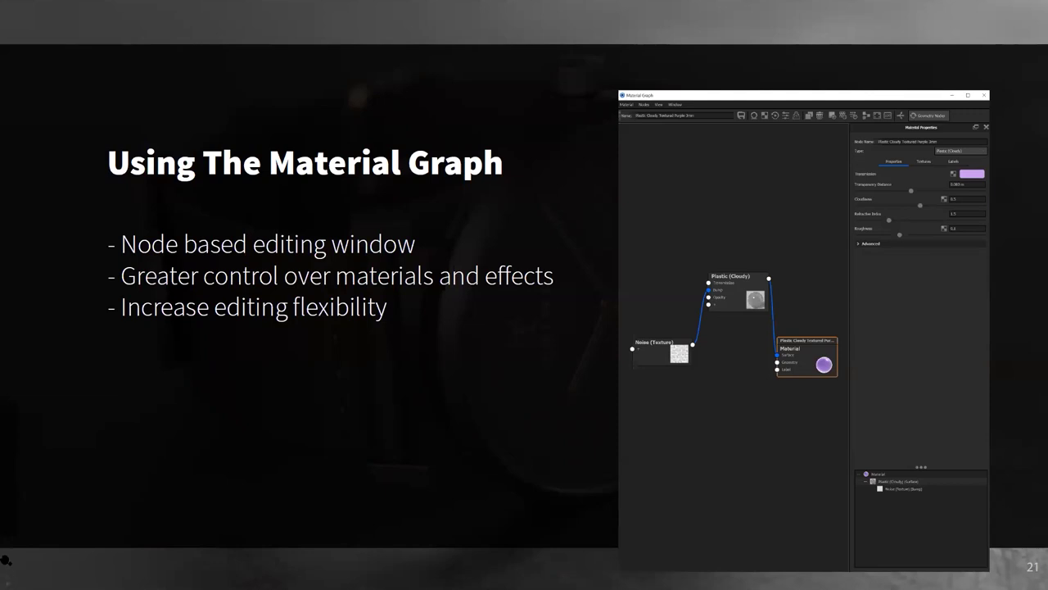
pyautogui.press('Right')
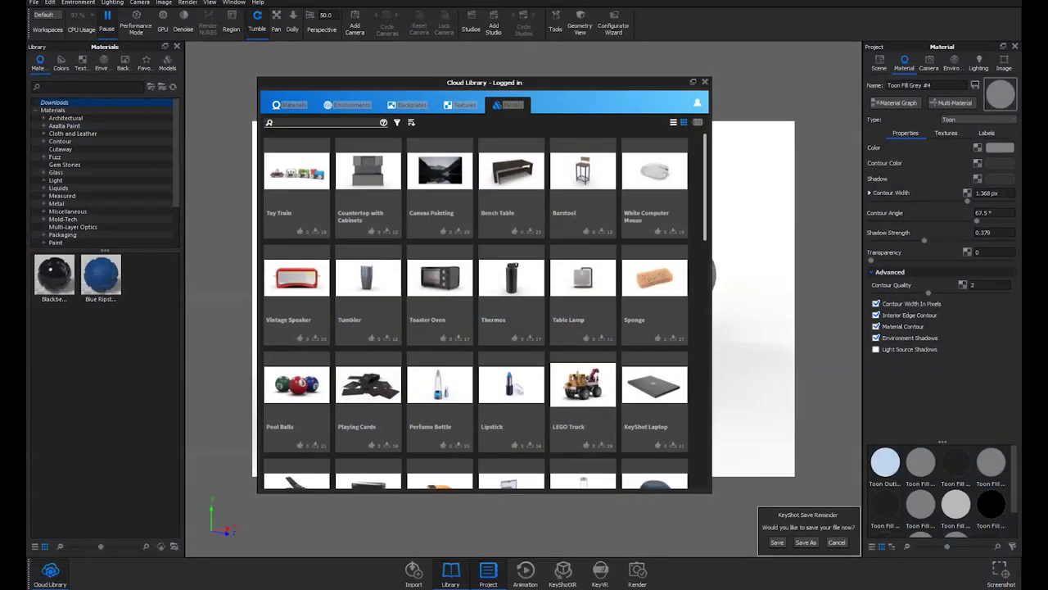
# Close the Cloud Library and resume the realtime rendering of the multi-material ball scene
pyautogui.click(705, 82)
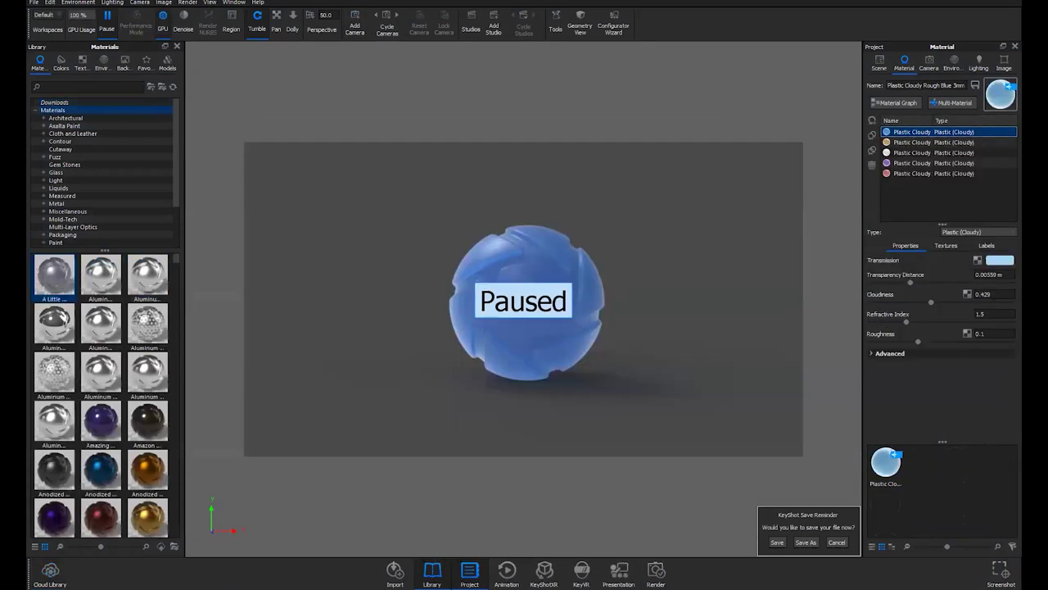
pyautogui.click(110, 29)
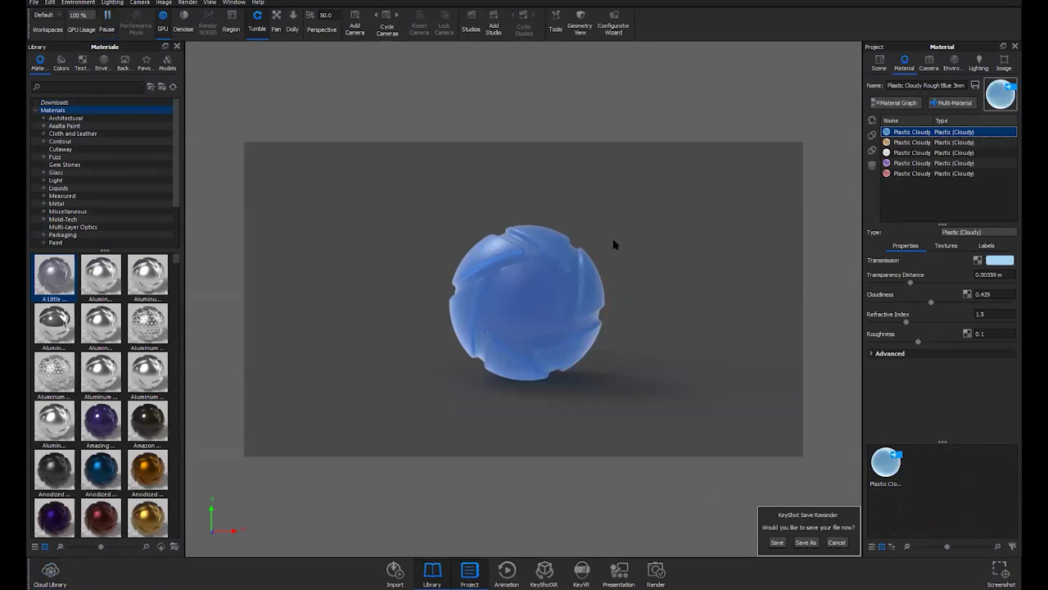
# Delete the unconnected Color Fade node from the ball's Material Graph and set the tan material's nodes apart from the others
pyautogui.click(896, 103)
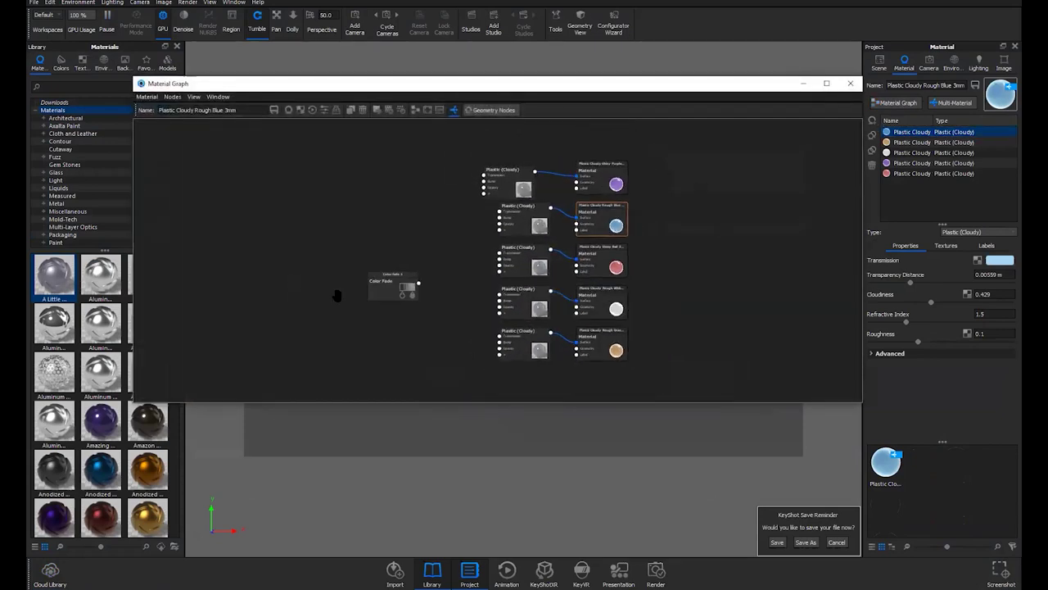
pyautogui.press('Delete')
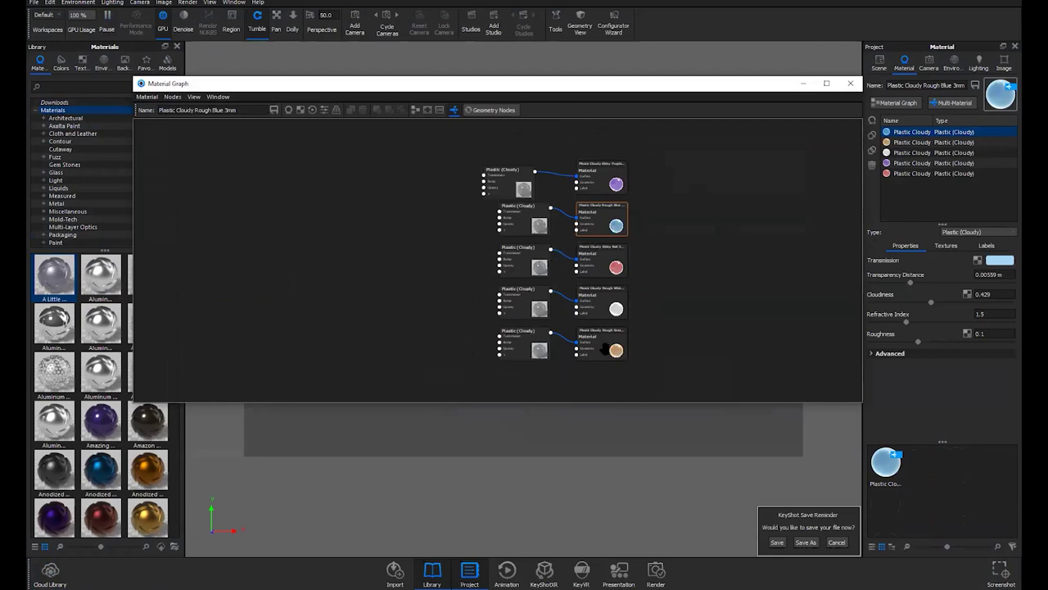
pyautogui.moveTo(603, 349); pyautogui.dragTo(607, 367)
pyautogui.moveTo(536, 354); pyautogui.dragTo(536, 371)
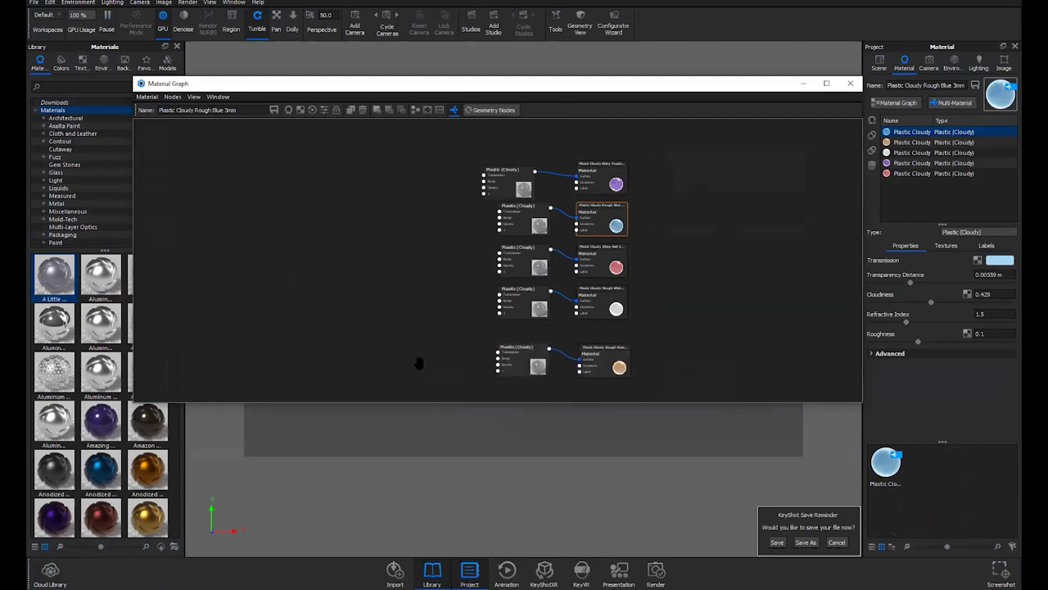
pyautogui.press('f')
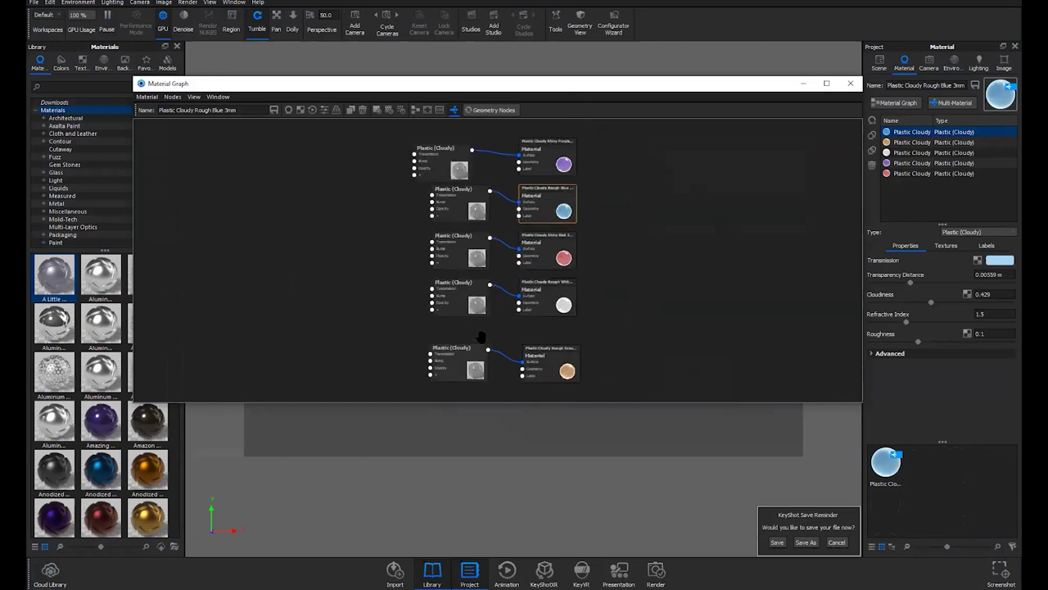
pyautogui.moveTo(565, 83); pyautogui.dragTo(555, 41)
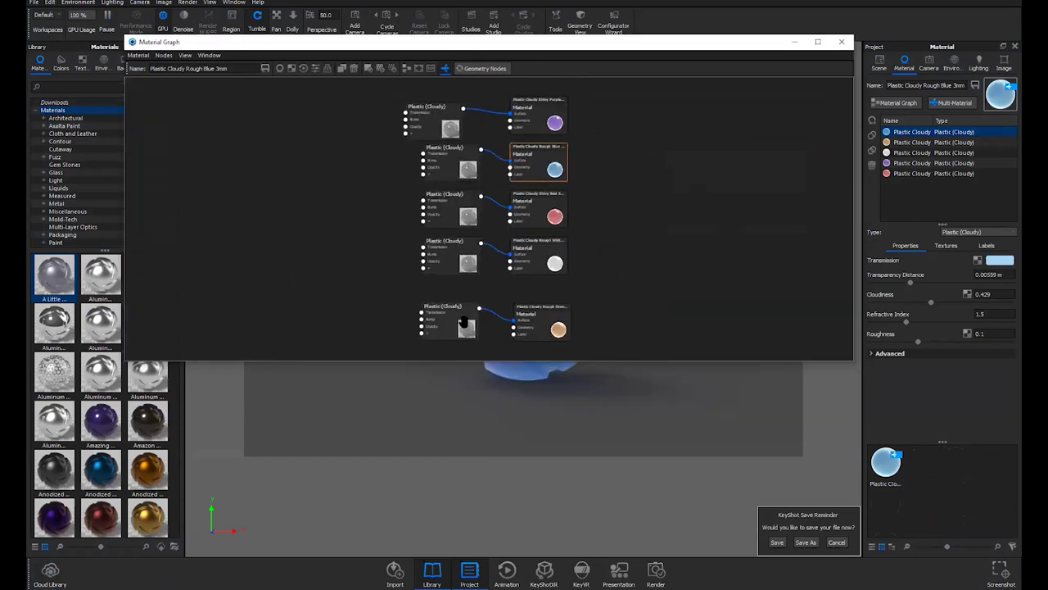
# Add a Brushed texture node and connect it to the Bump input of the blue material's Plastic (Cloudy) node
pyautogui.doubleClick(463, 323)
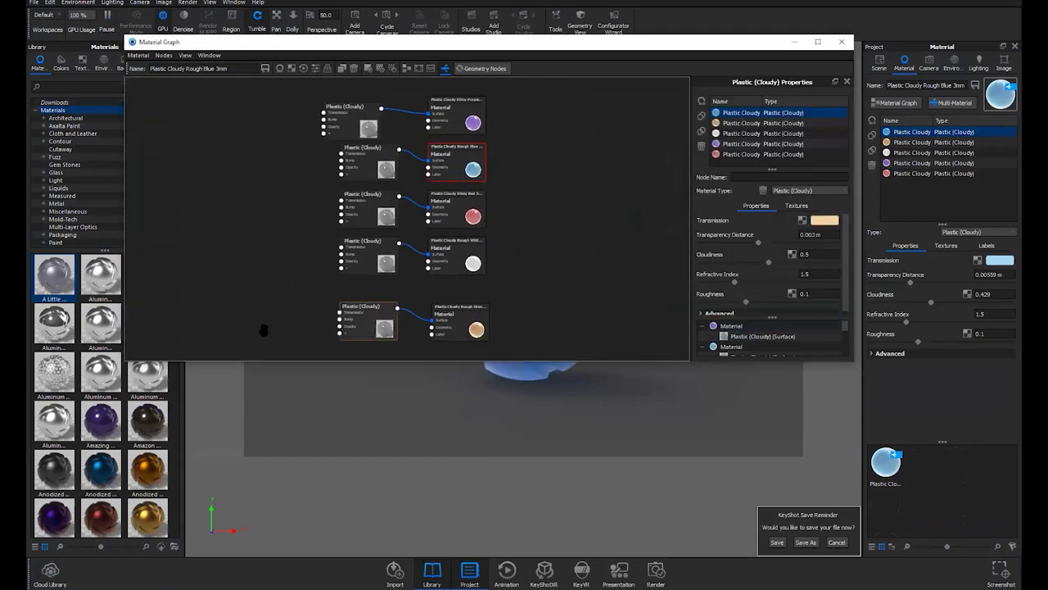
pyautogui.rightClick(241, 301)
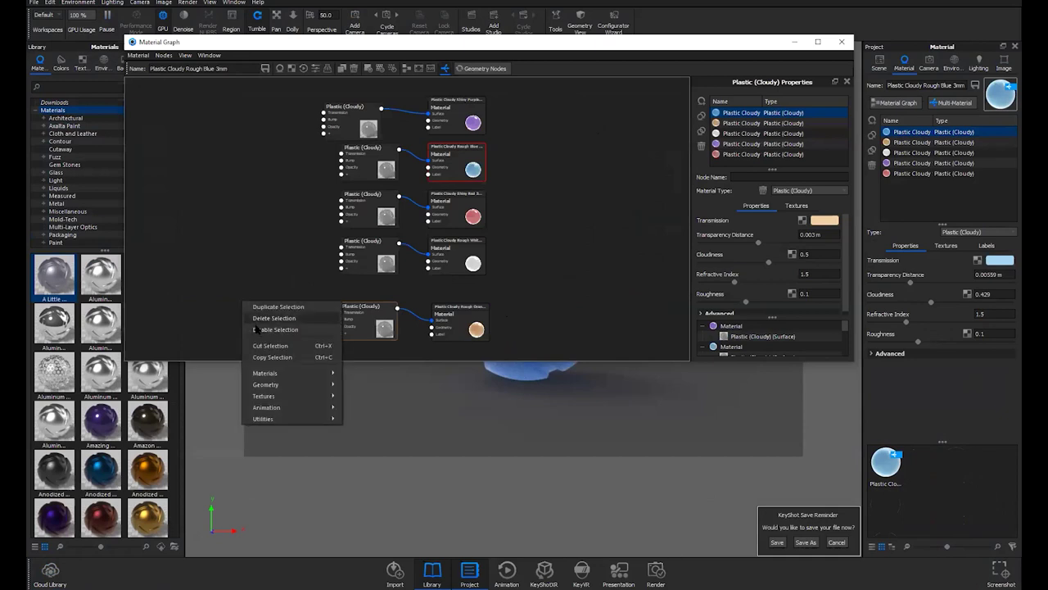
pyautogui.rightClick(217, 277)
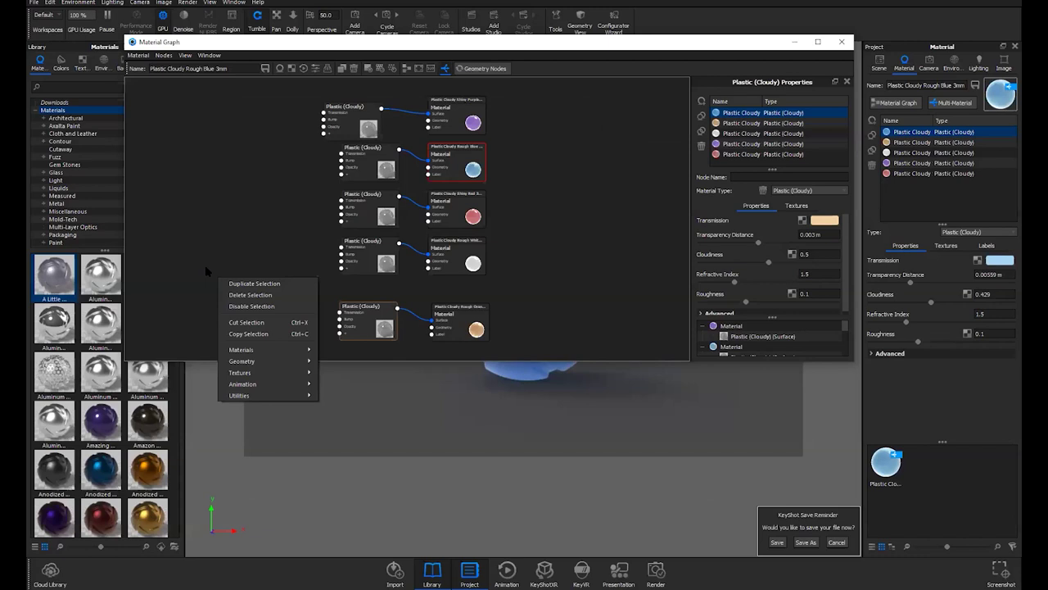
pyautogui.moveTo(270, 350)
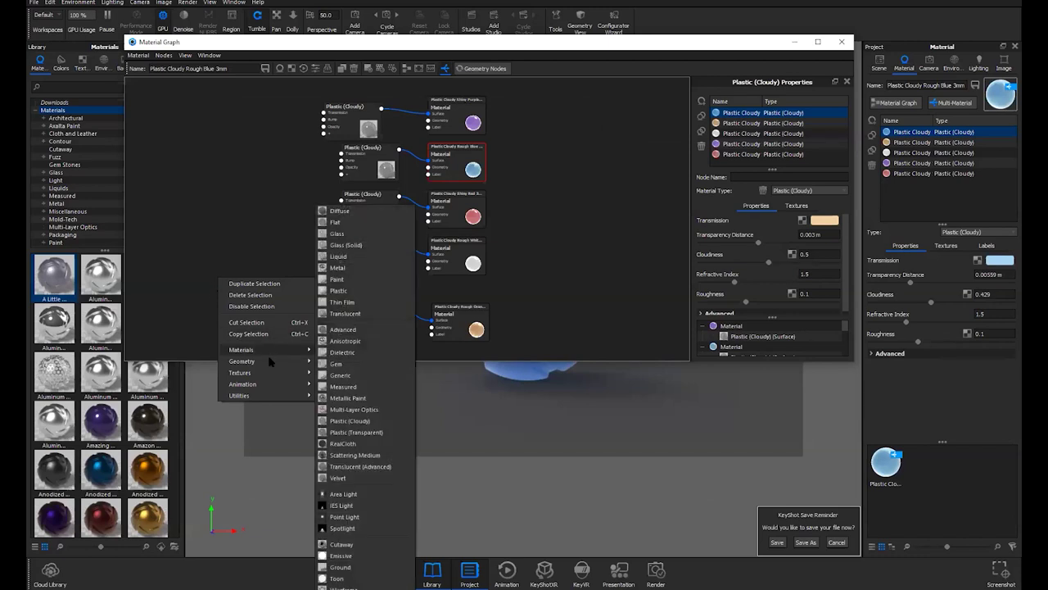
pyautogui.moveTo(274, 372)
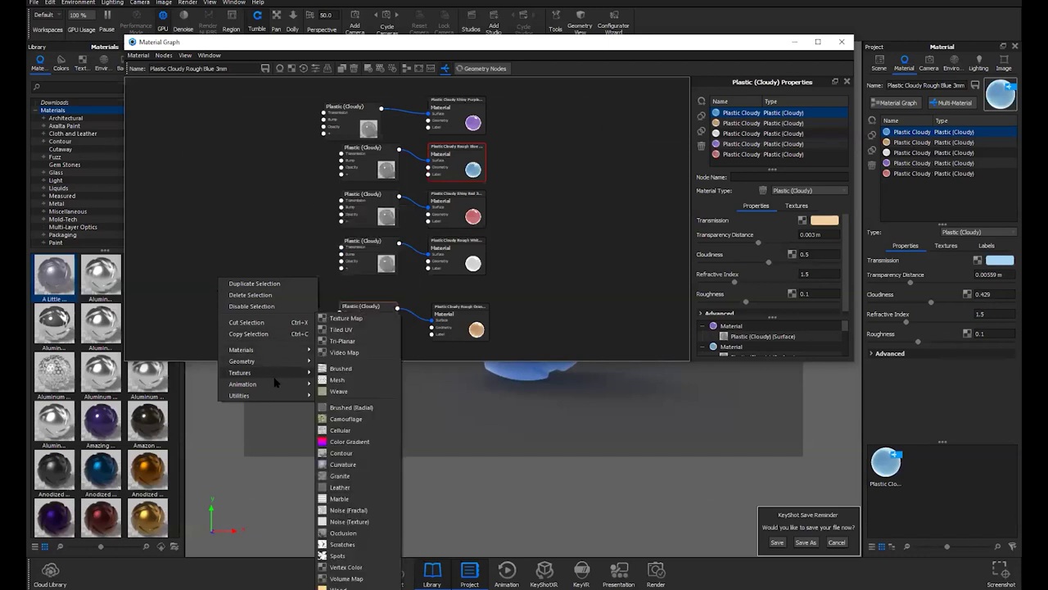
pyautogui.moveTo(276, 398)
pyautogui.click(339, 369)
pyautogui.moveTo(234, 282)
pyautogui.mouseDown()
pyautogui.moveTo(217, 175)
pyautogui.moveTo(342, 160)
pyautogui.mouseUp()
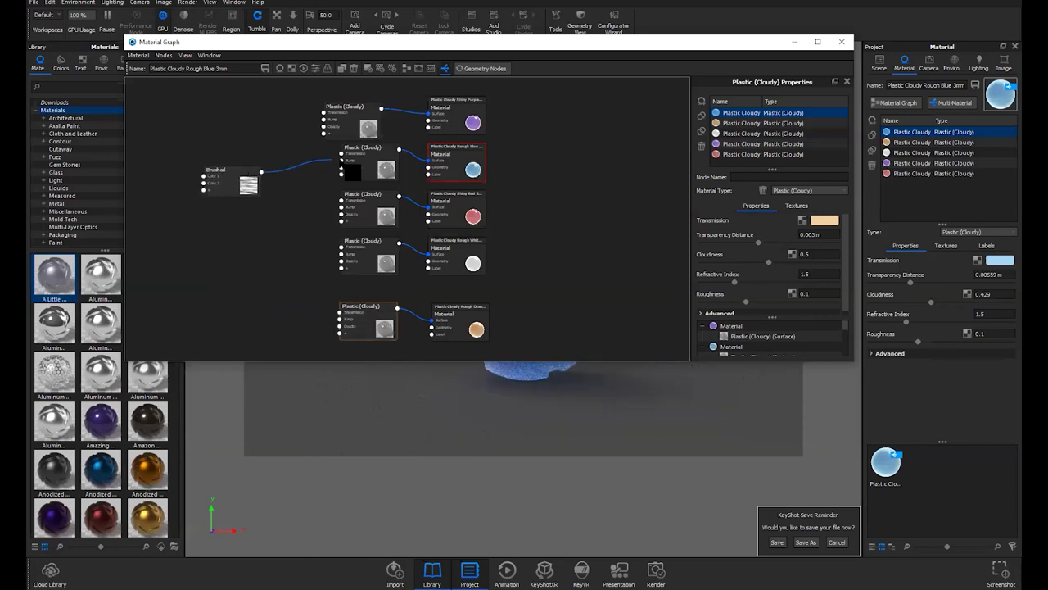
pyautogui.moveTo(215, 188)
pyautogui.mouseDown()
pyautogui.moveTo(201, 154)
pyautogui.moveTo(210, 174)
pyautogui.mouseUp()
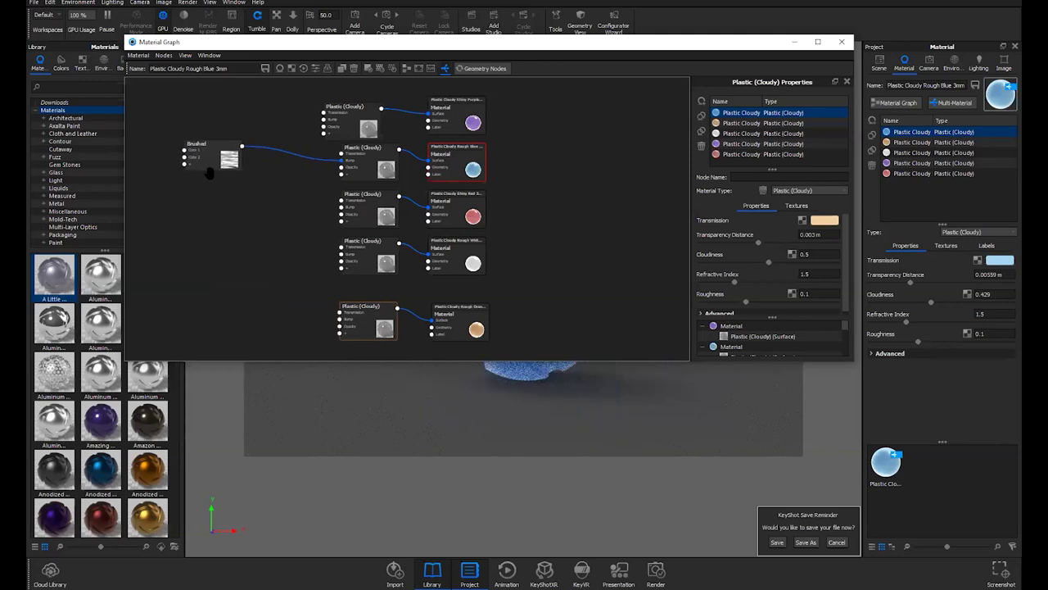
# Insert a Bump Add utility into the connection between the Brushed texture and the blue material's Plastic (Cloudy) node
pyautogui.click(274, 150)
pyautogui.rightClick(277, 151)
pyautogui.moveTo(305, 186)
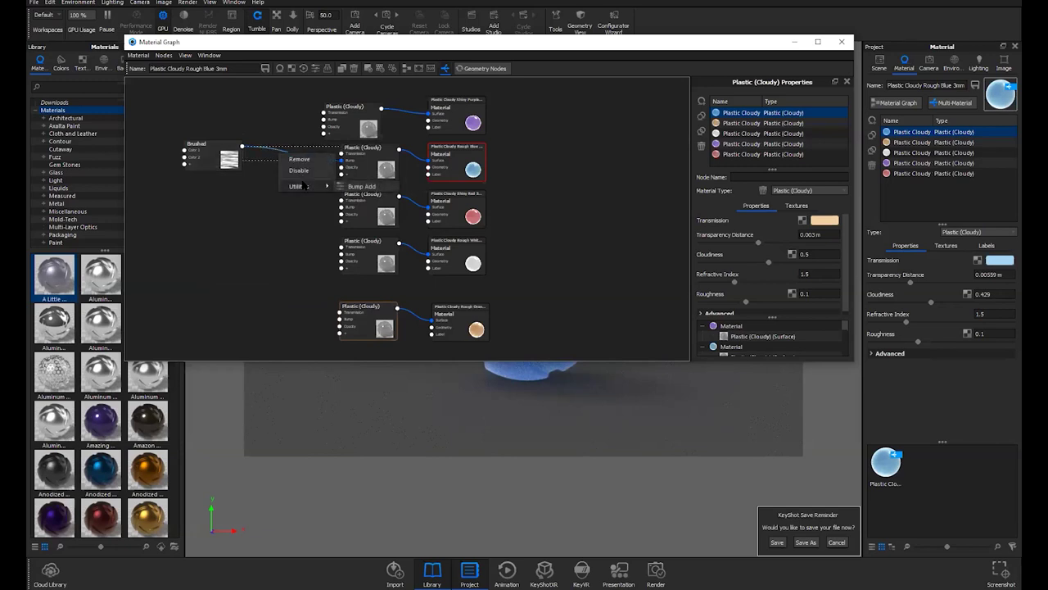
pyautogui.click(364, 187)
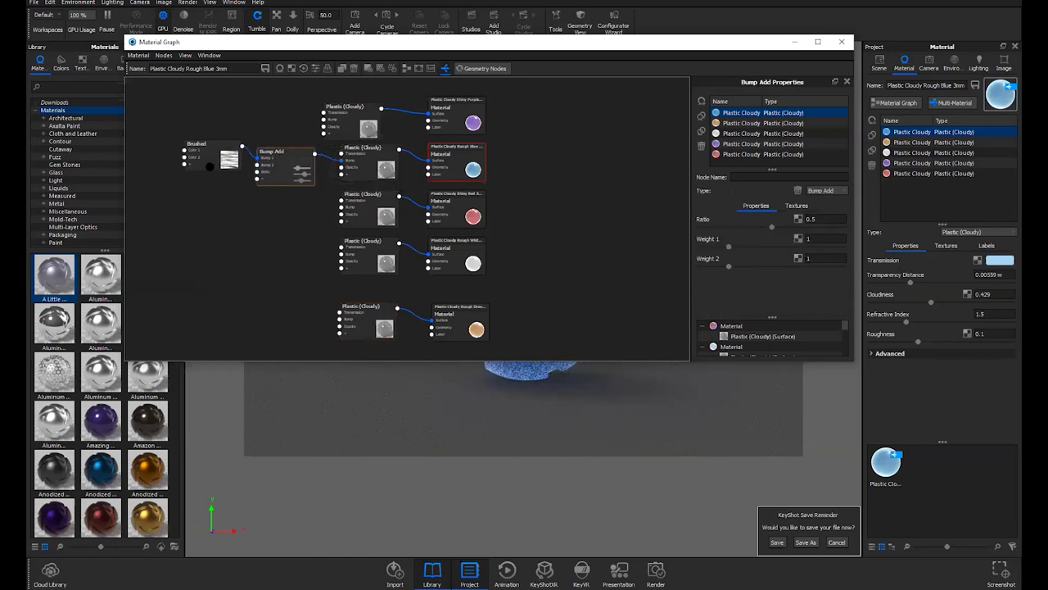
pyautogui.moveTo(266, 181); pyautogui.dragTo(257, 183)
# Add a Camouflage texture node, connect it to the Bump Add node's Bump 2 input, and space out the two texture nodes
pyautogui.rightClick(218, 217)
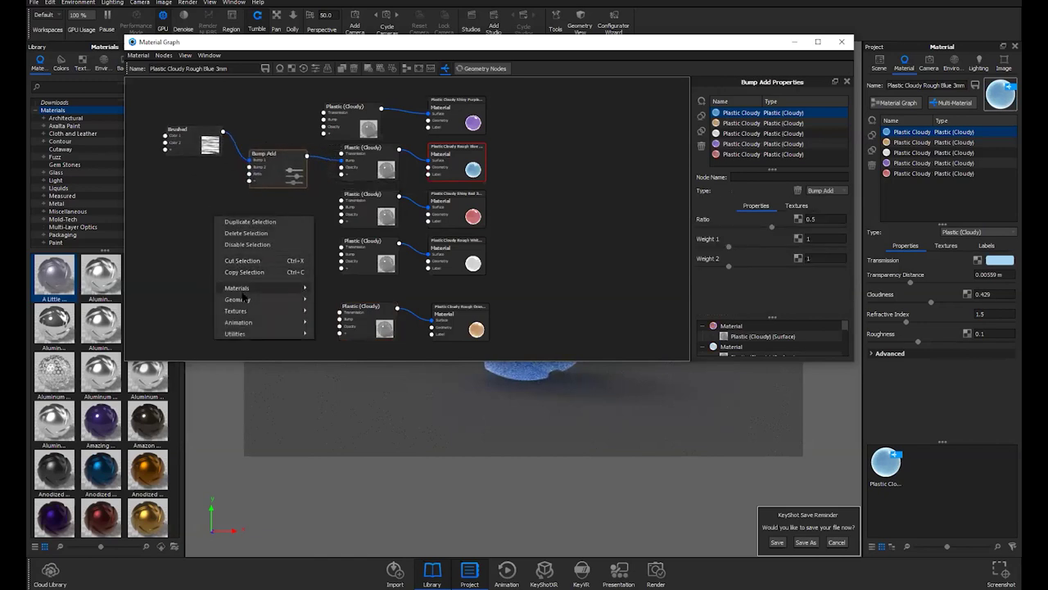
pyautogui.moveTo(244, 311)
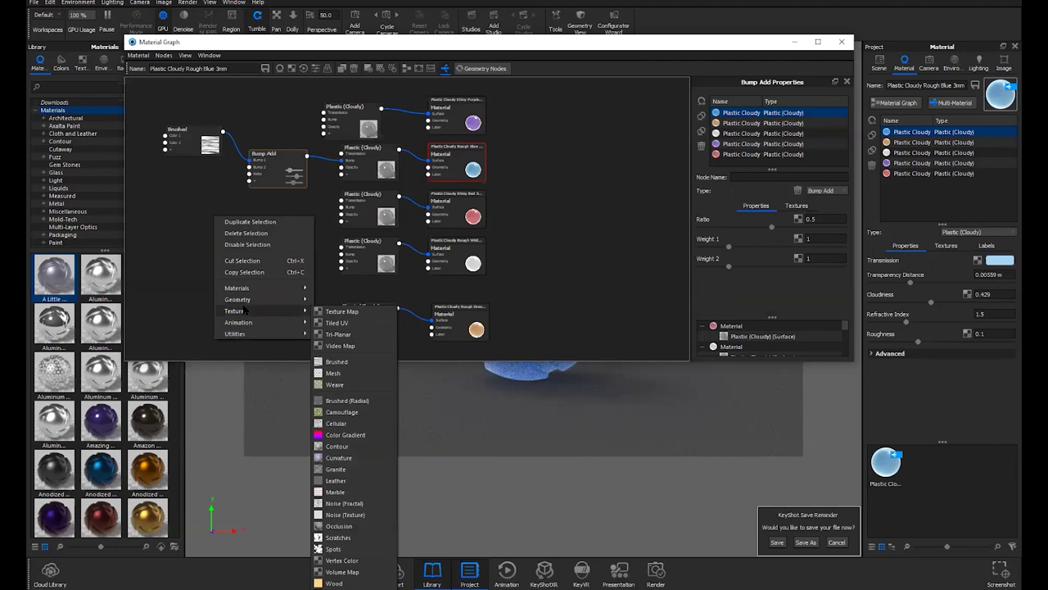
pyautogui.click(365, 413)
pyautogui.moveTo(236, 226); pyautogui.dragTo(251, 168)
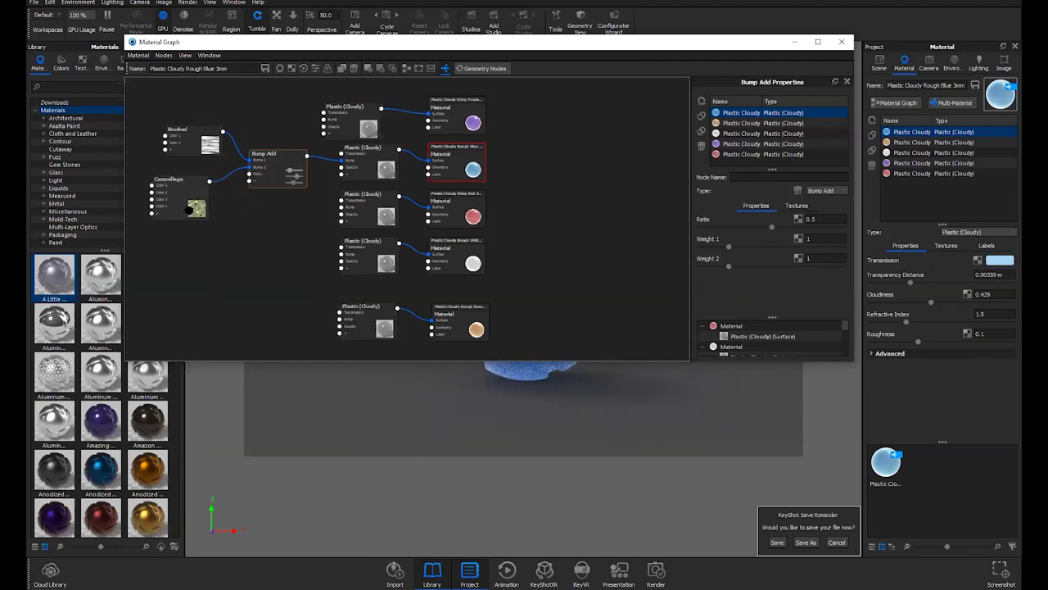
pyautogui.moveTo(190, 209); pyautogui.dragTo(187, 208)
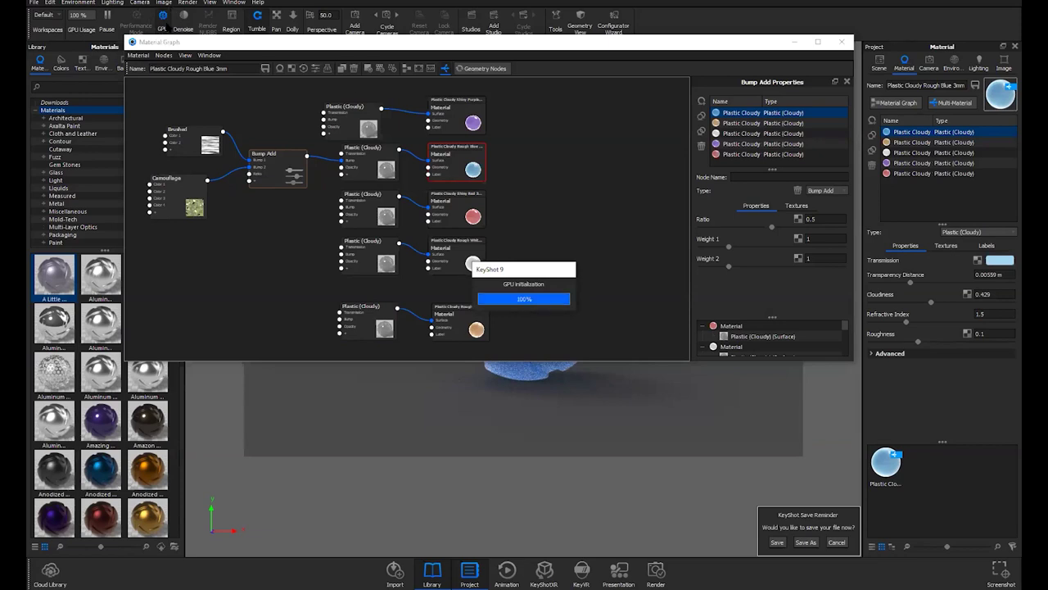
pyautogui.moveTo(184, 212); pyautogui.dragTo(171, 222)
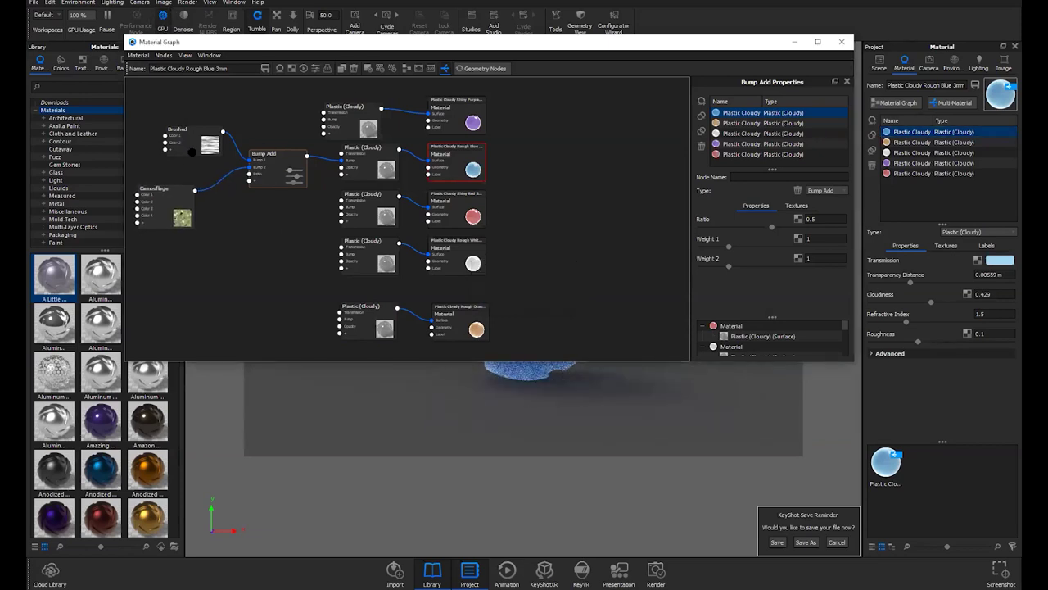
pyautogui.moveTo(192, 141); pyautogui.dragTo(193, 154)
pyautogui.rightClick(208, 195)
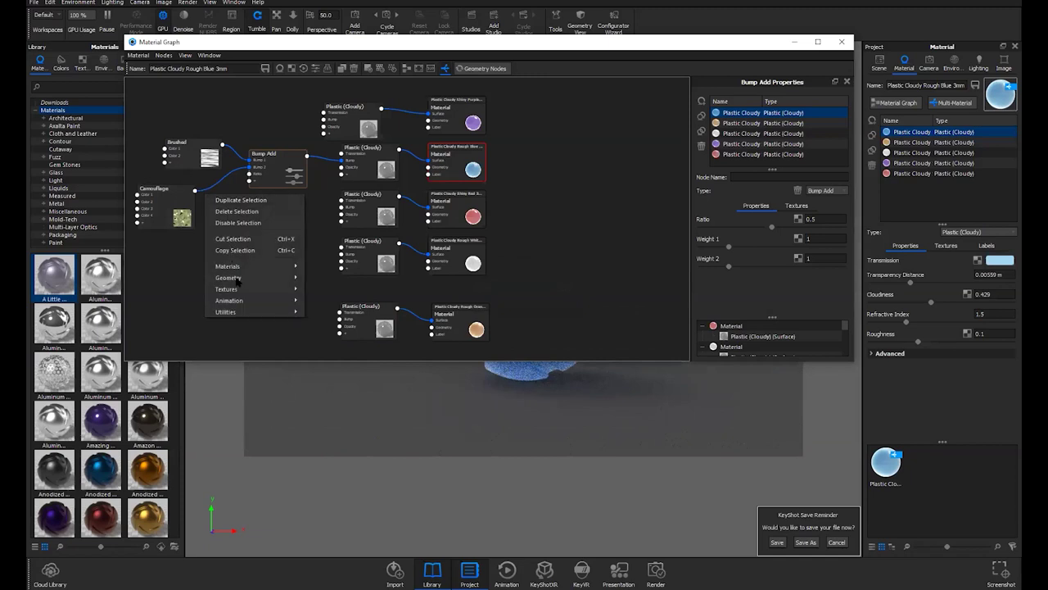
pyautogui.moveTo(237, 289)
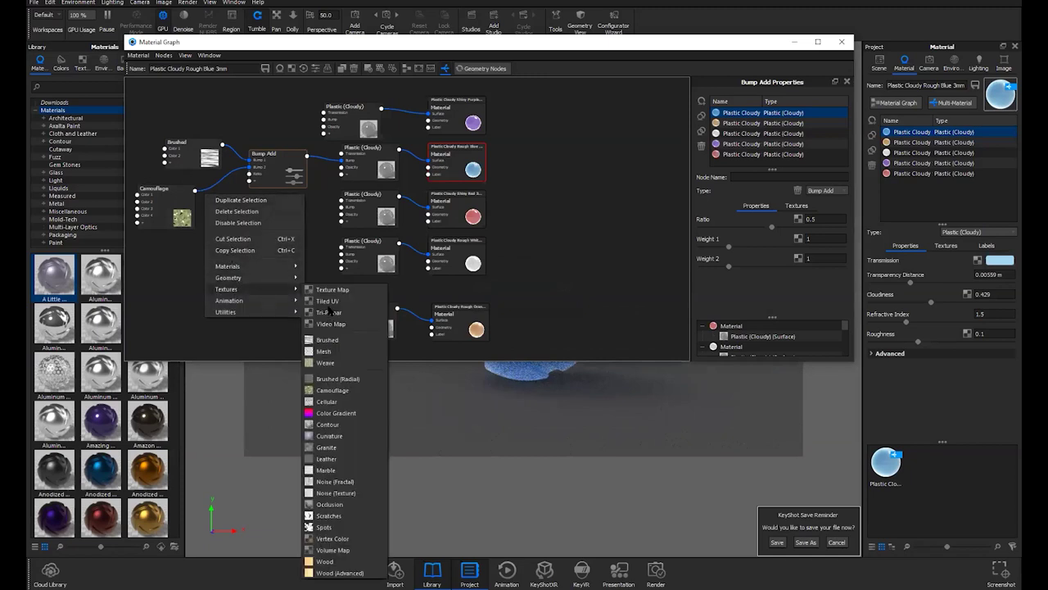
pyautogui.click(338, 412)
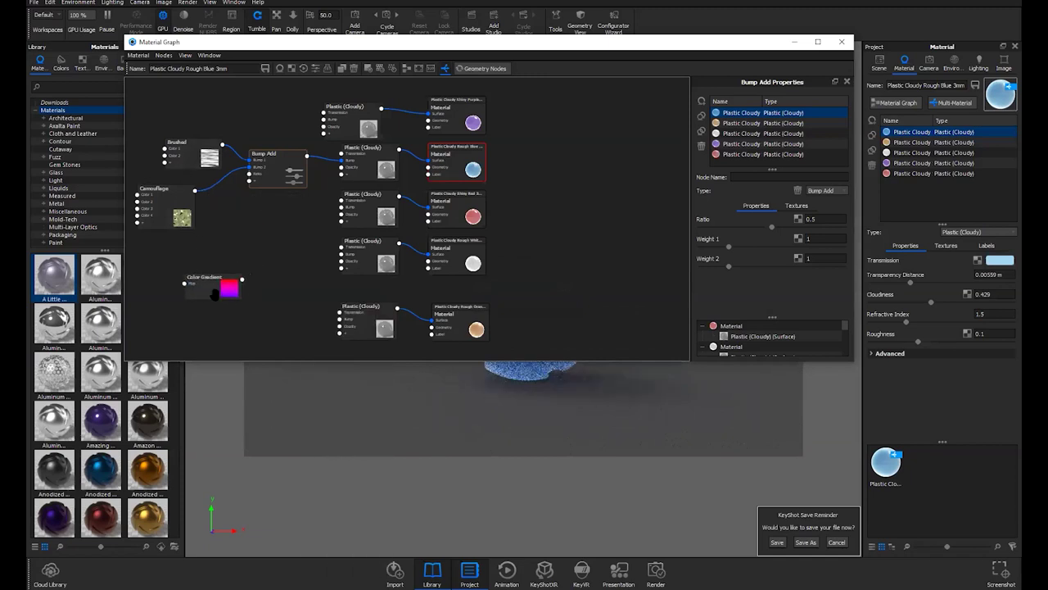
pyautogui.press('Delete')
# Move the Brushed node away from Bump Add, add a Fuzz geometry node in the empty graph area, and show its properties
pyautogui.moveTo(210, 158); pyautogui.dragTo(192, 126)
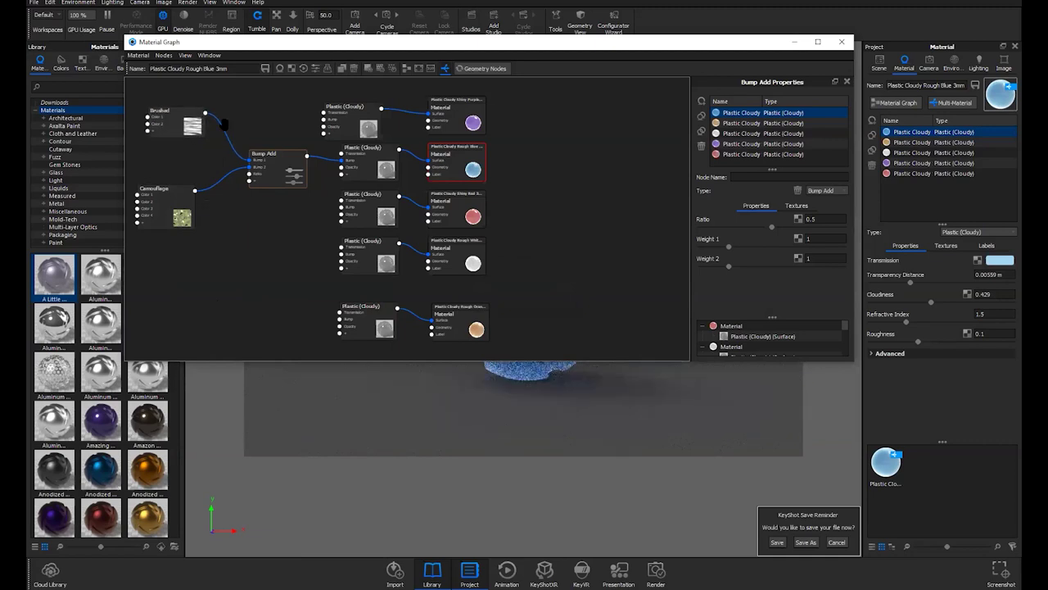
pyautogui.rightClick(257, 257)
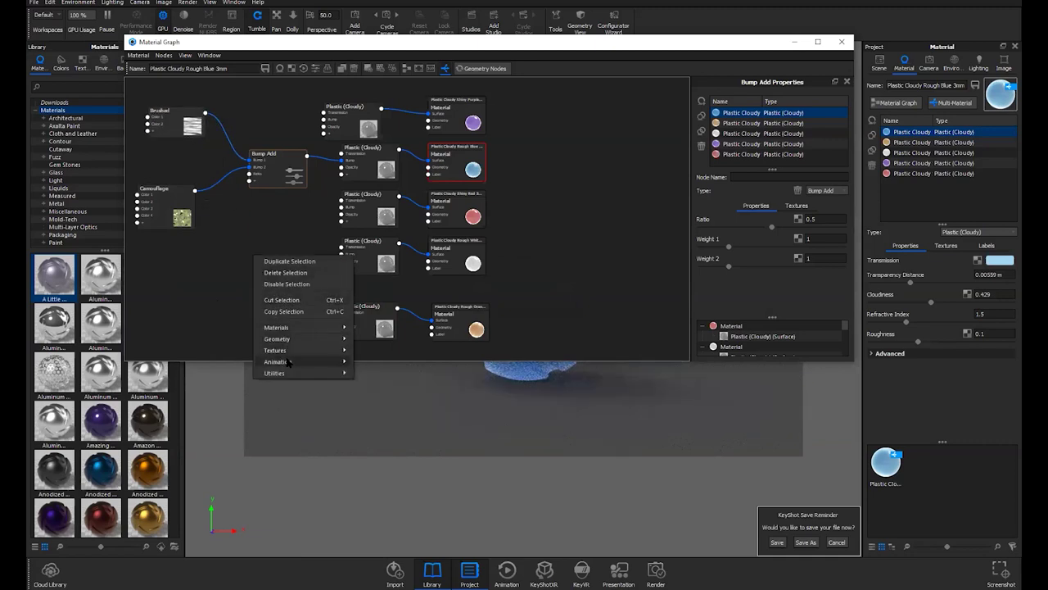
pyautogui.moveTo(288, 362)
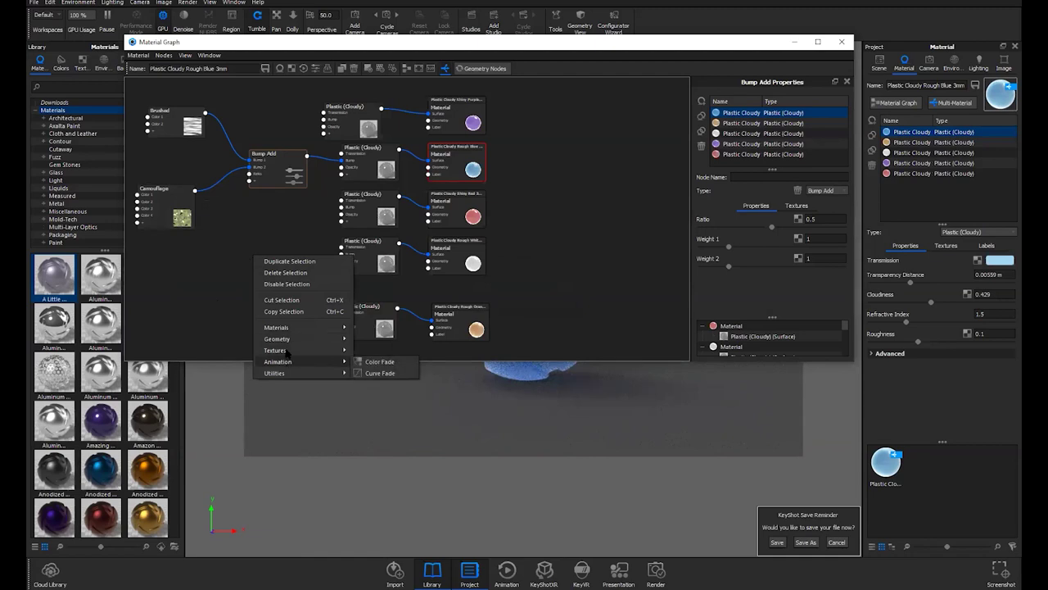
pyautogui.moveTo(296, 338)
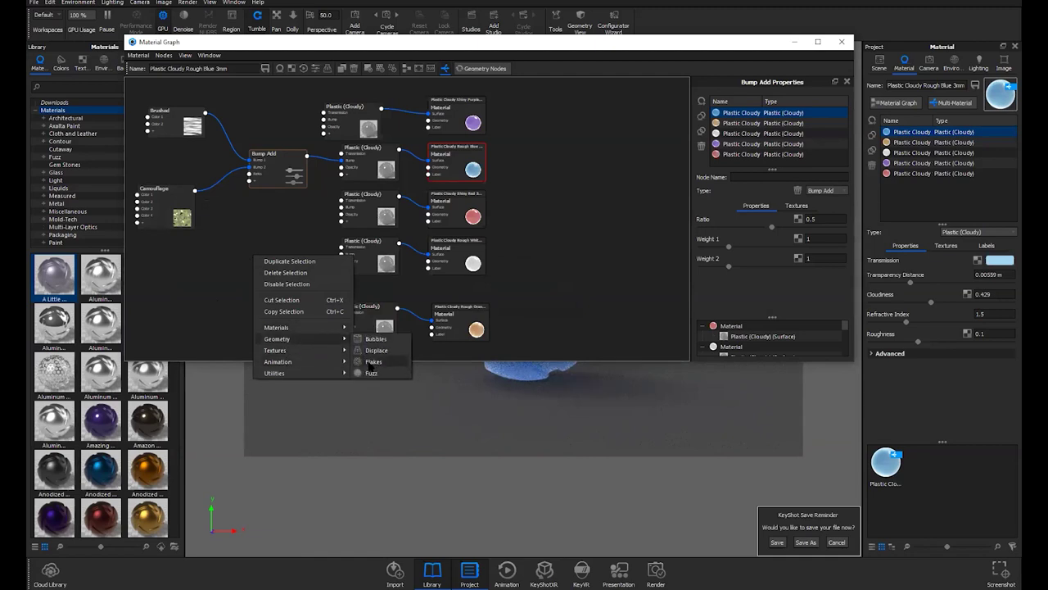
pyautogui.click(373, 373)
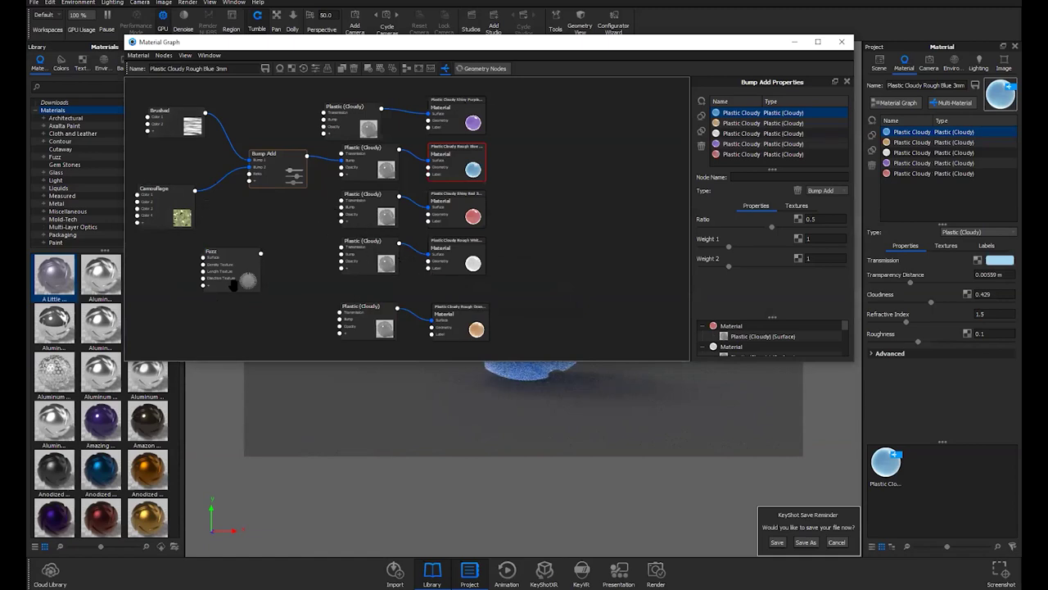
pyautogui.click(243, 279)
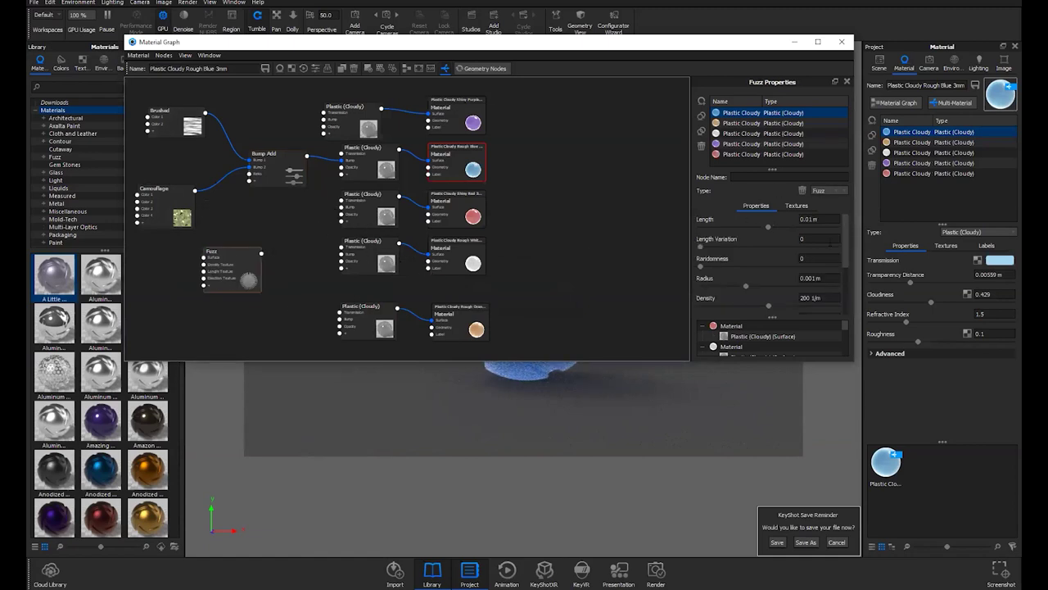
# Enlarge the Material Graph window to show all of the Fuzz node's properties
pyautogui.scroll(-3, 773, 264)
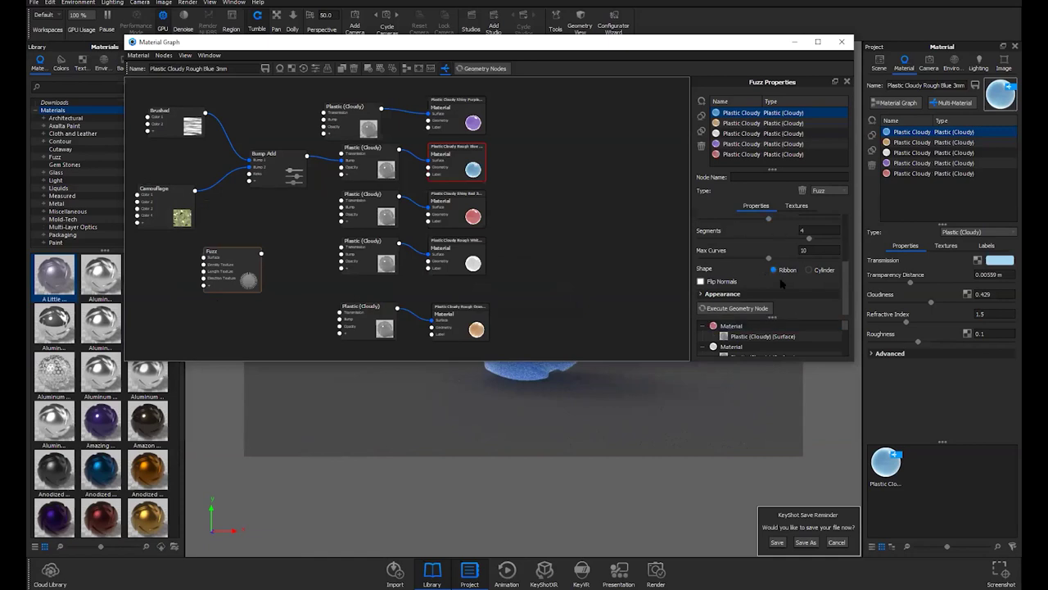
pyautogui.scroll(3, 762, 256)
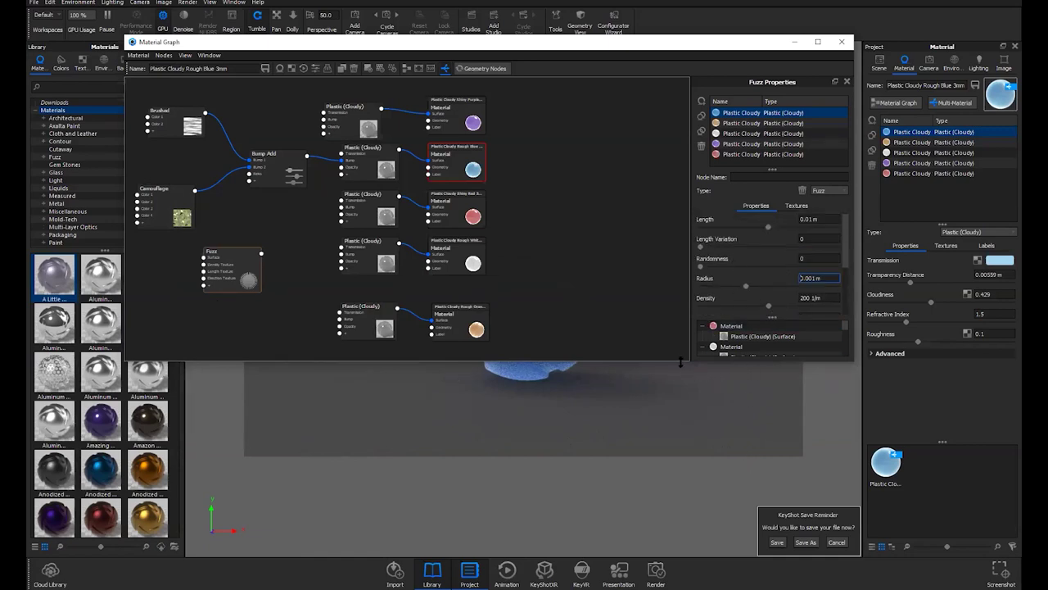
pyautogui.moveTo(680, 362); pyautogui.dragTo(680, 587)
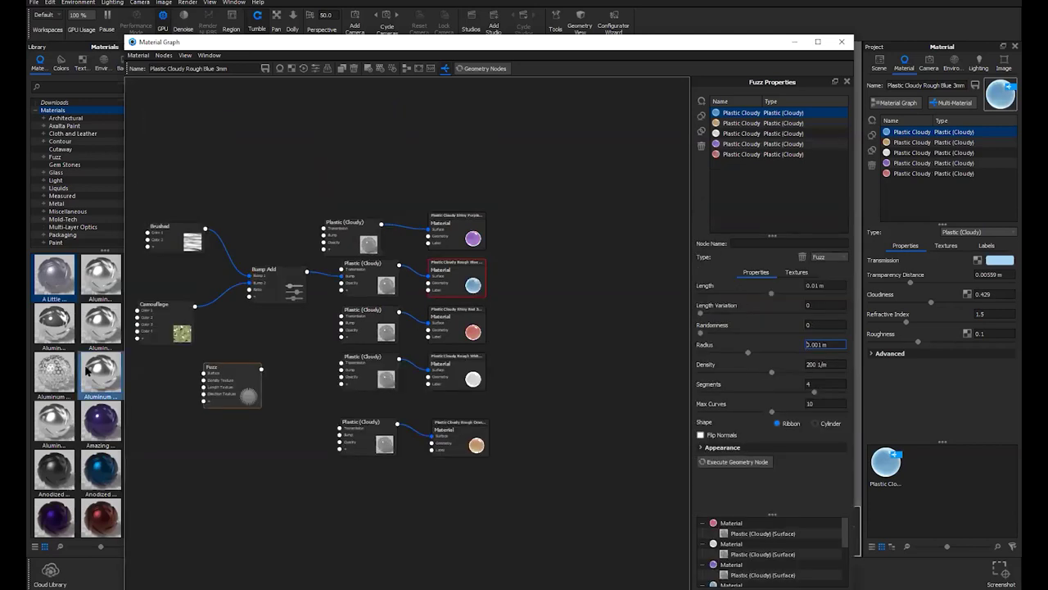
pyautogui.moveTo(206, 385); pyautogui.dragTo(212, 382)
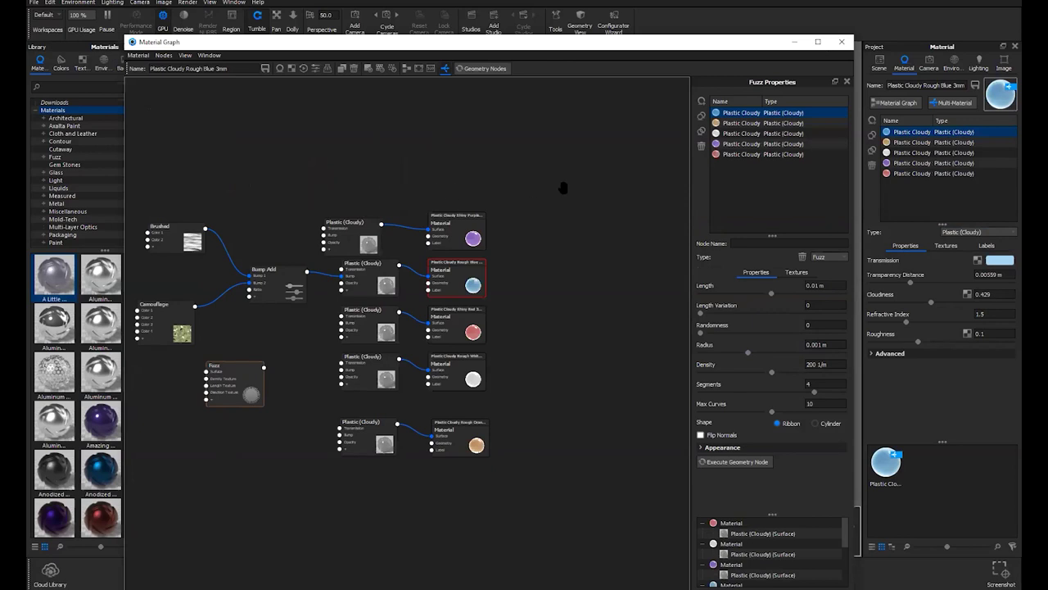
# Turn off Multi-Material so only the blue cloudy plastic remains, and place the Fuzz node below the Bump Add node
pyautogui.click(943, 103)
pyautogui.click(455, 274)
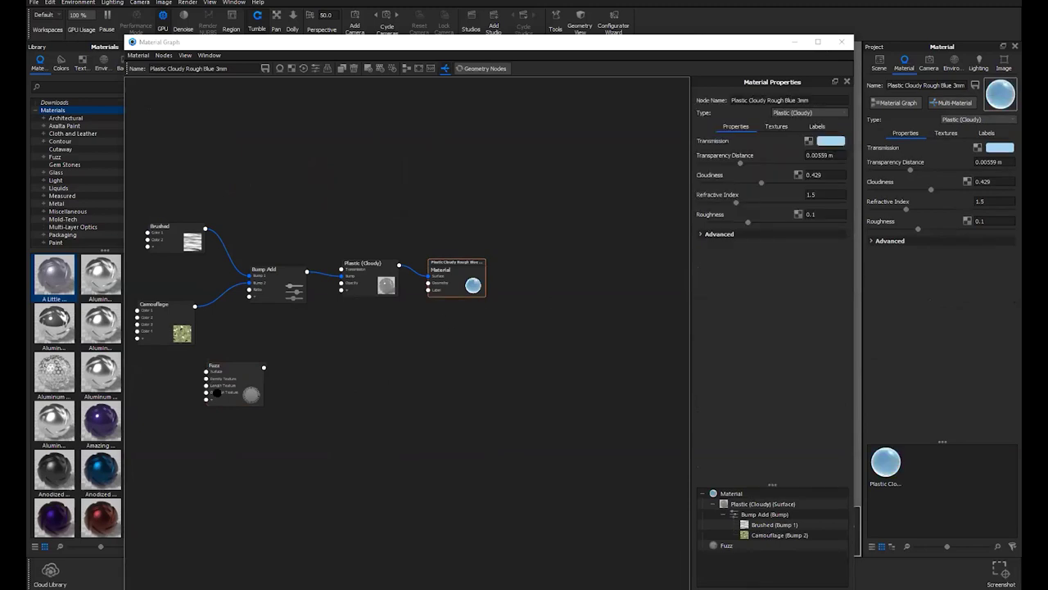
pyautogui.moveTo(209, 389); pyautogui.dragTo(327, 509)
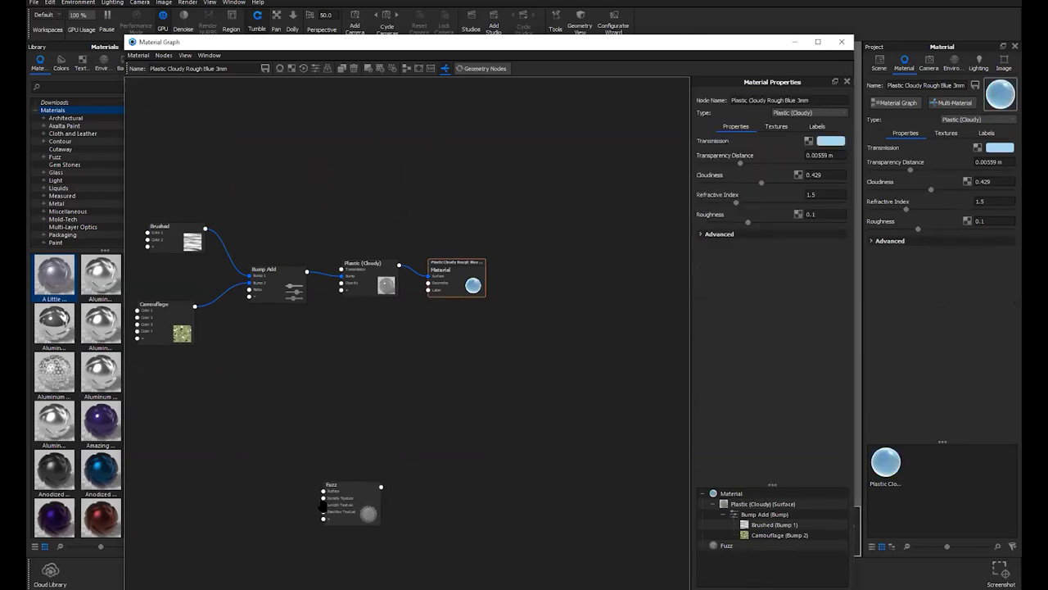
pyautogui.rightClick(345, 383)
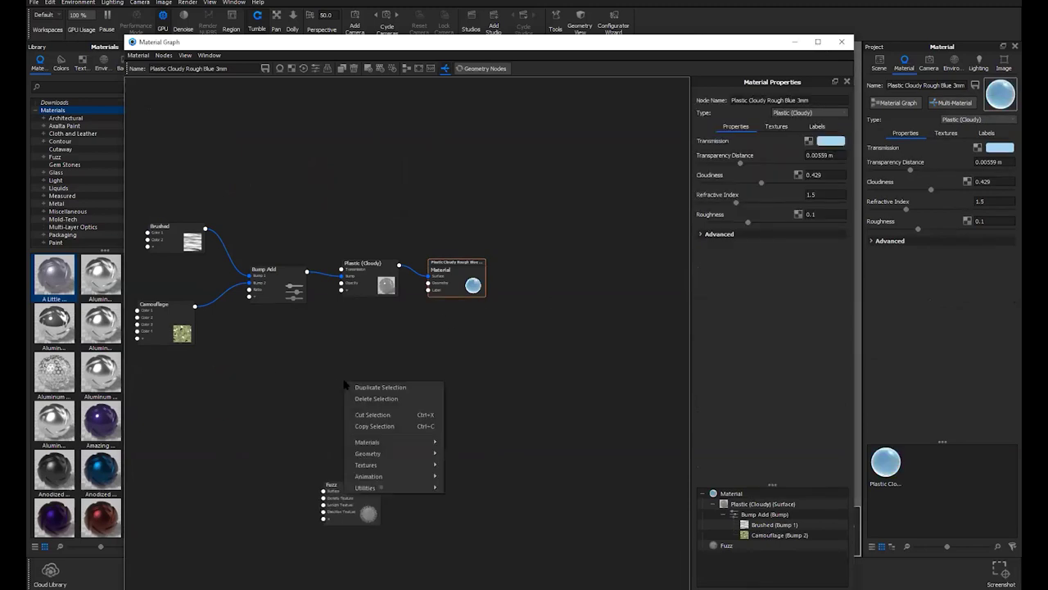
pyautogui.click(311, 435)
pyautogui.moveTo(343, 495); pyautogui.dragTo(258, 374)
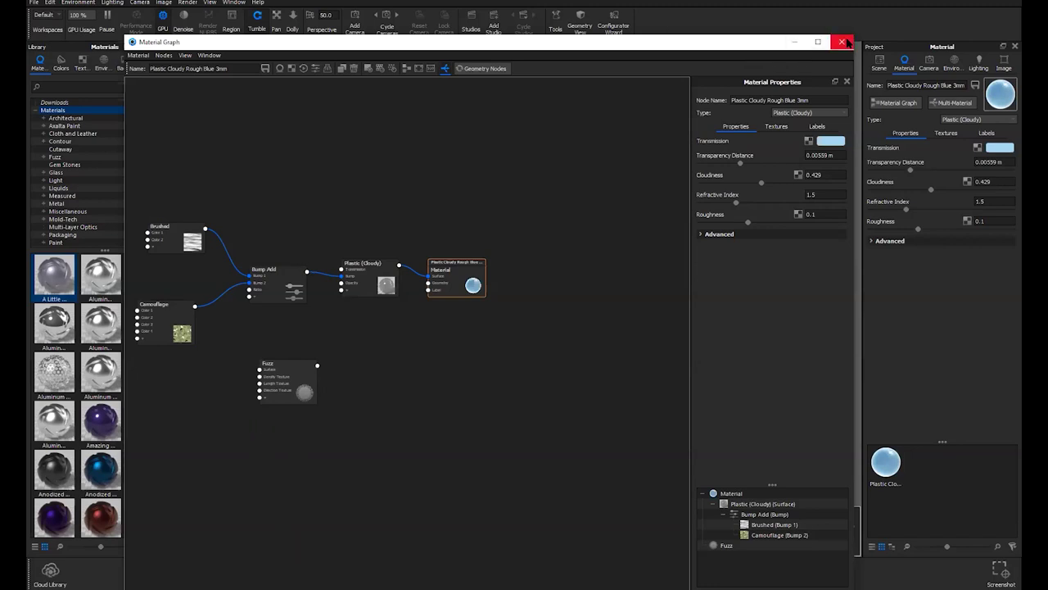
# Close the Material Graph and pause the realtime rendering of the blue ball
pyautogui.click(843, 42)
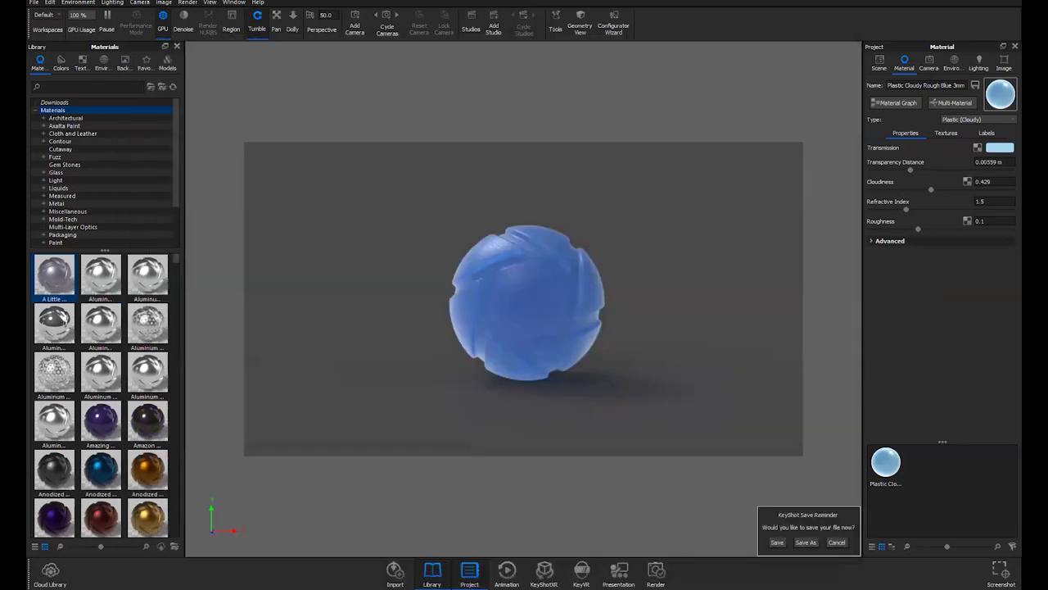
pyautogui.click(105, 20)
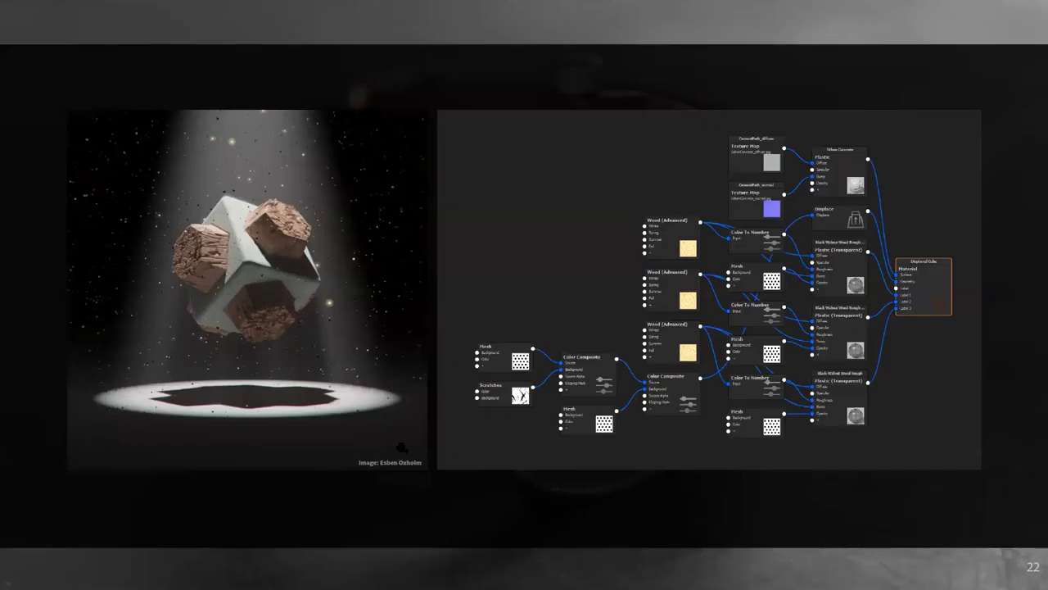
pyautogui.press('Right')
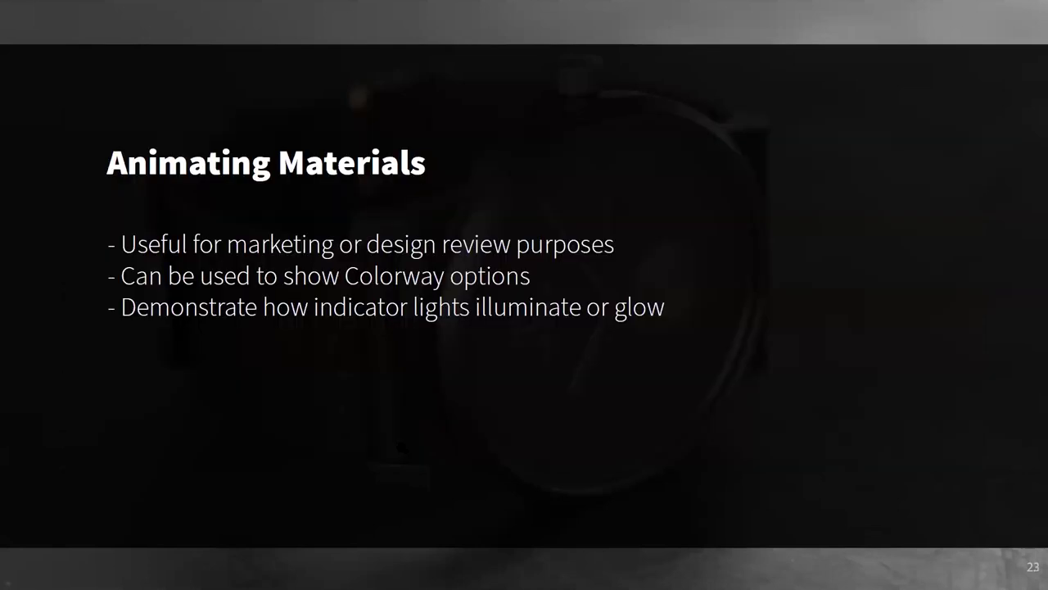